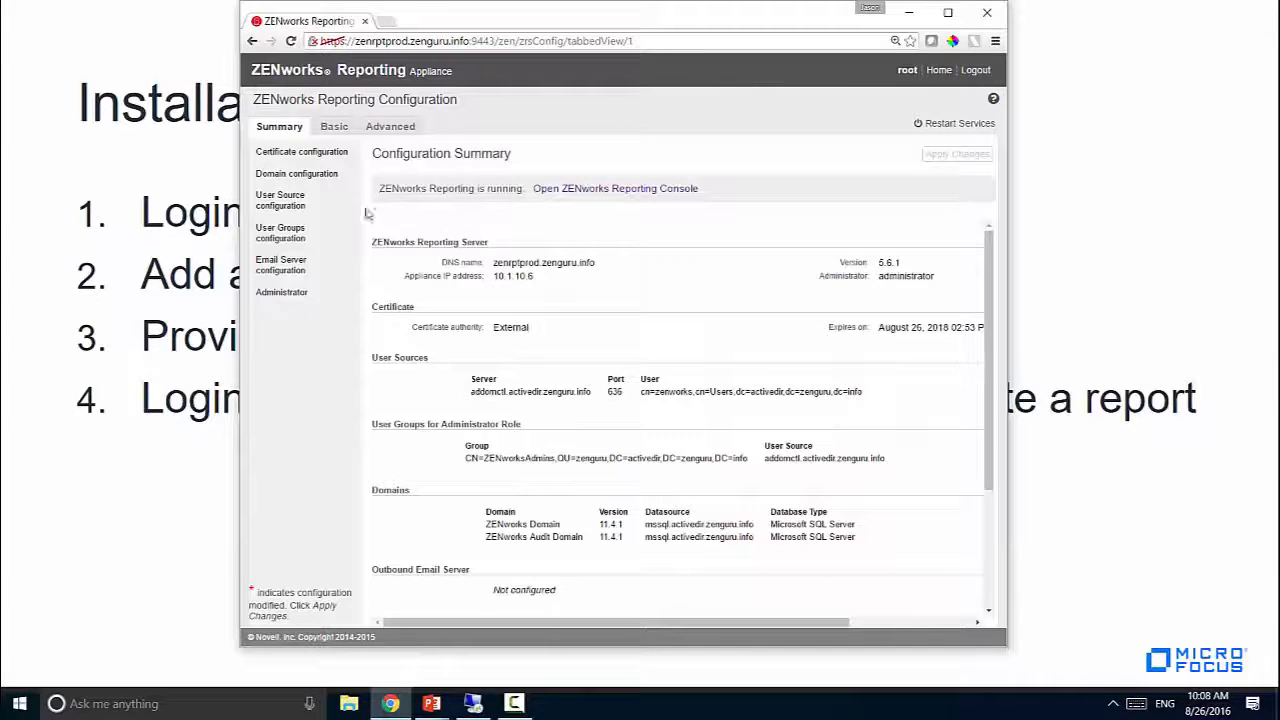
Open the domain configuration list showing the ZENworks and ZENworks Audit domains
left_click(321, 177)
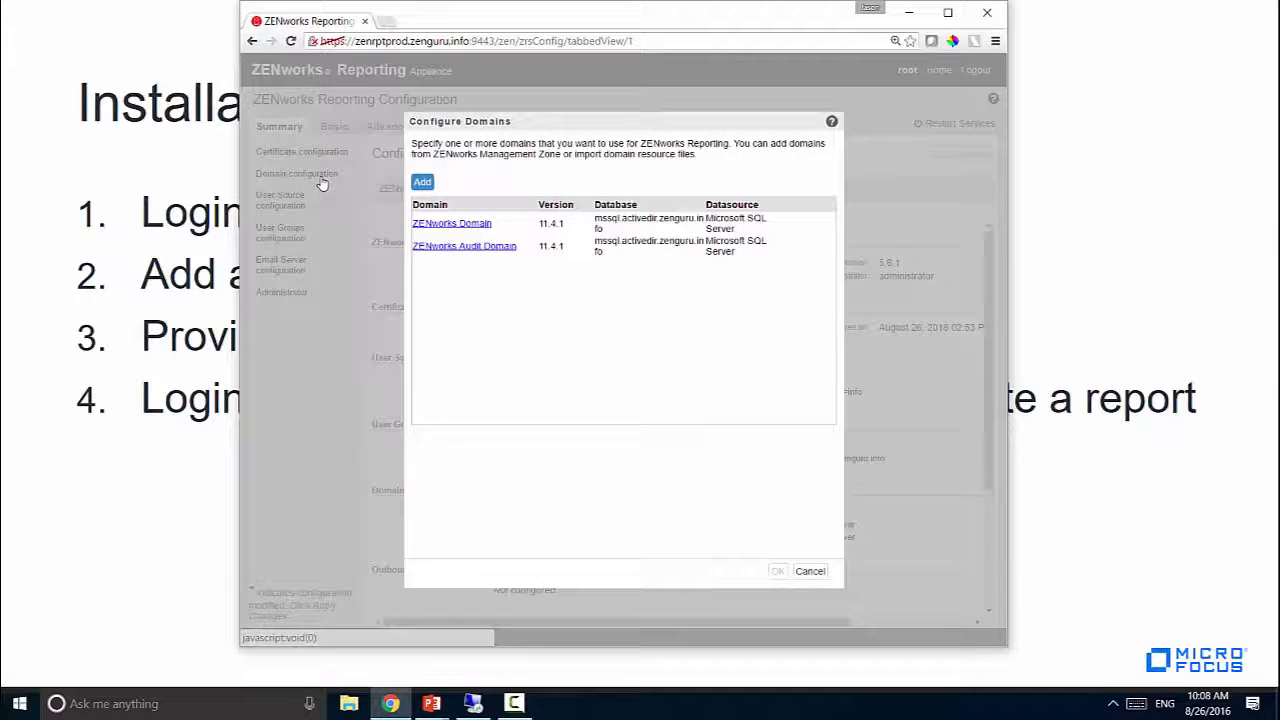
Add a new domain using the resource file zavusage-10.1.0.0.zip from Downloads
left_click(424, 183)
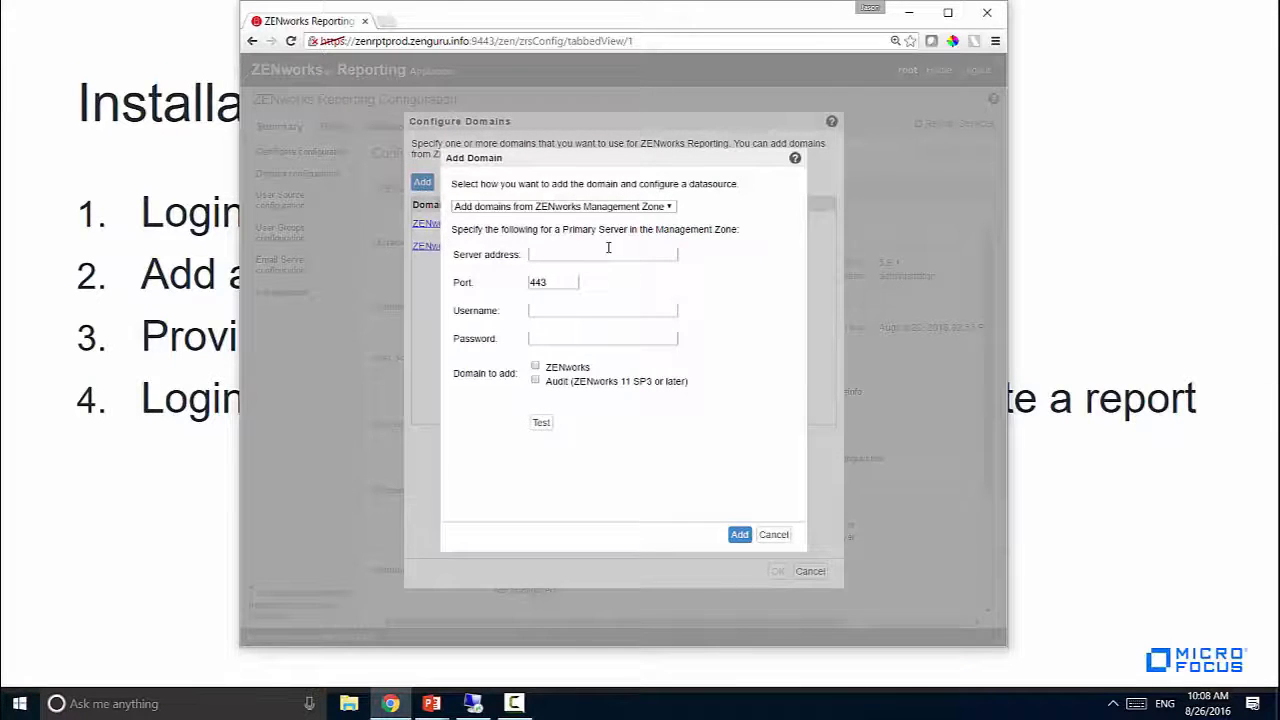
left_click(590, 206)
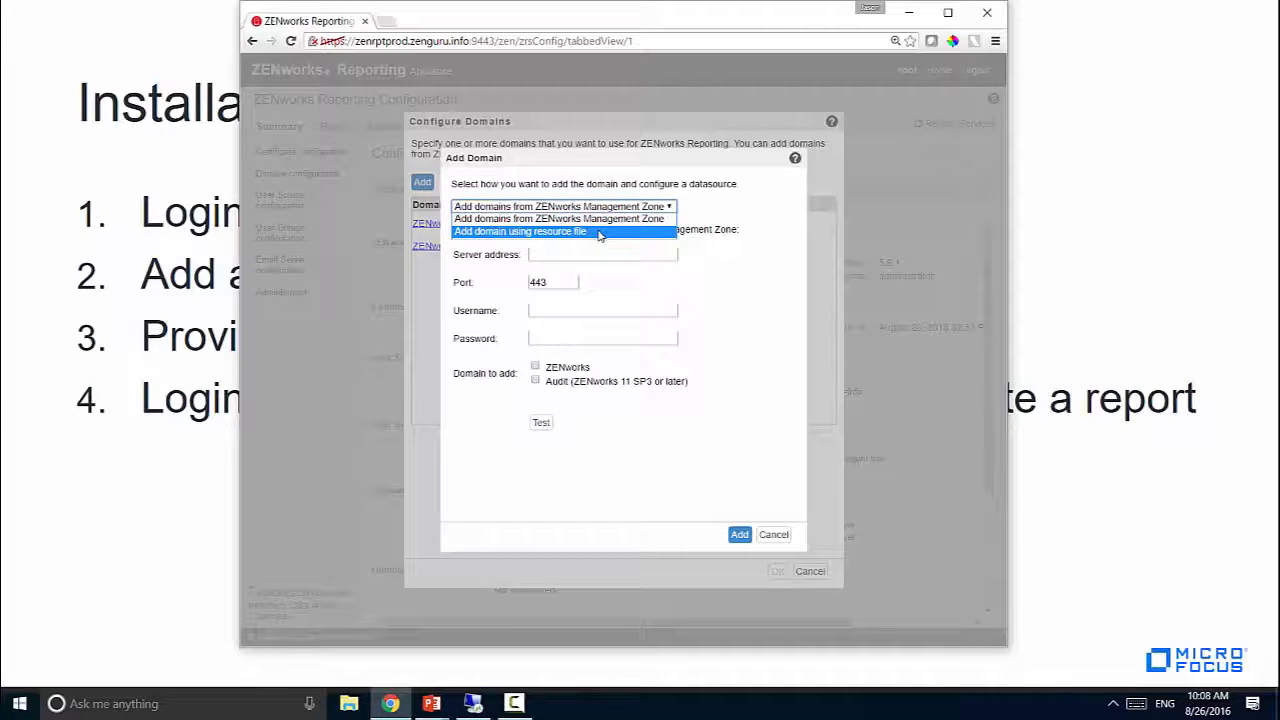
left_click(598, 234)
left_click(545, 256)
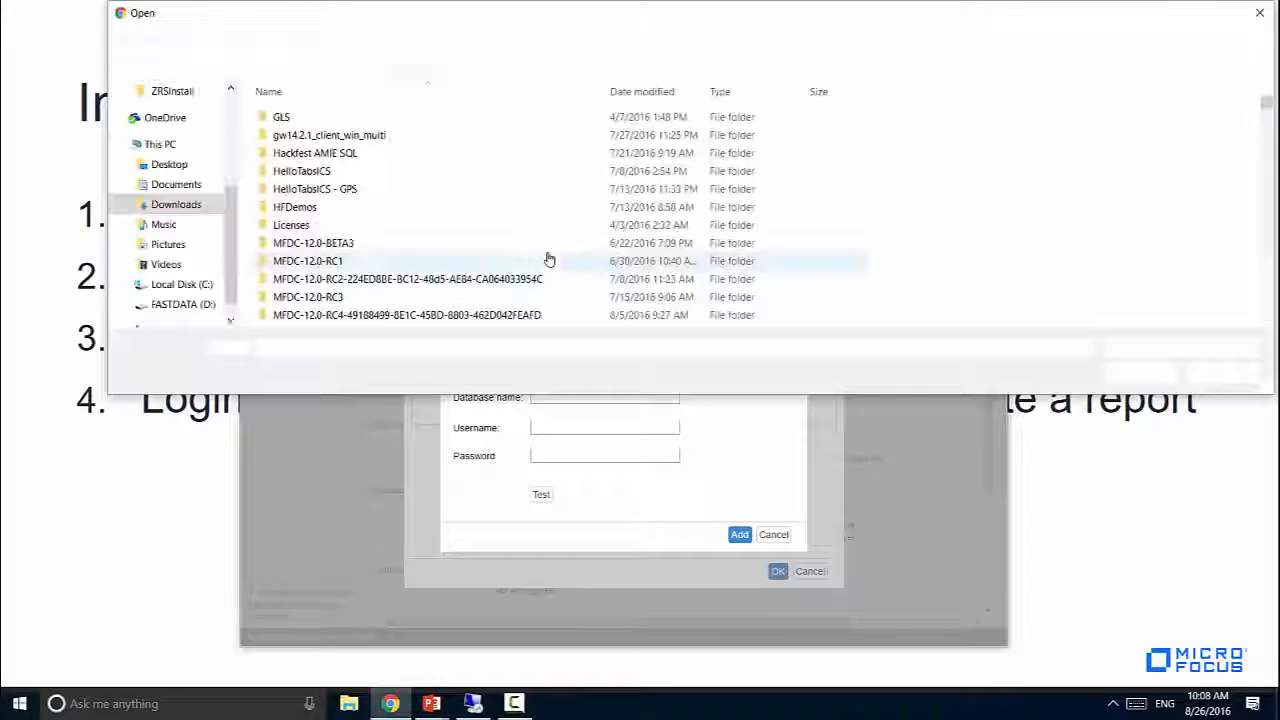
left_click(605, 260)
key("z")
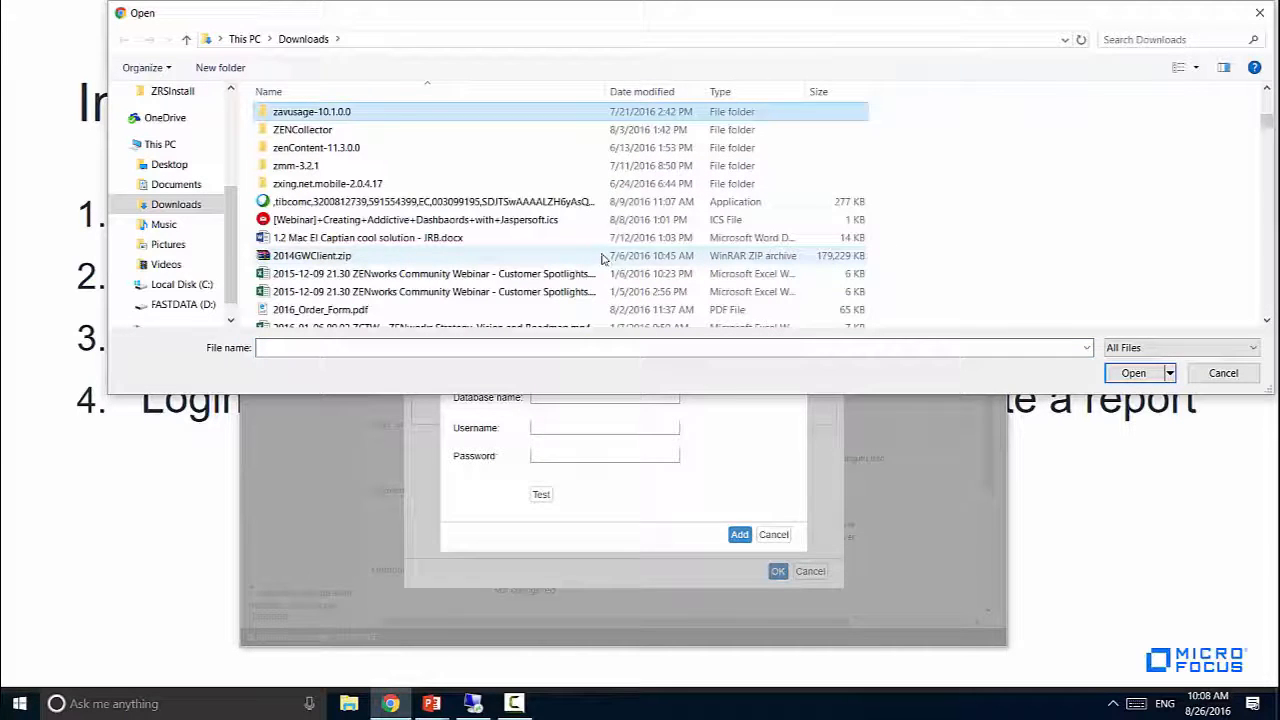
left_click(588, 237)
key("z")
left_click(405, 129)
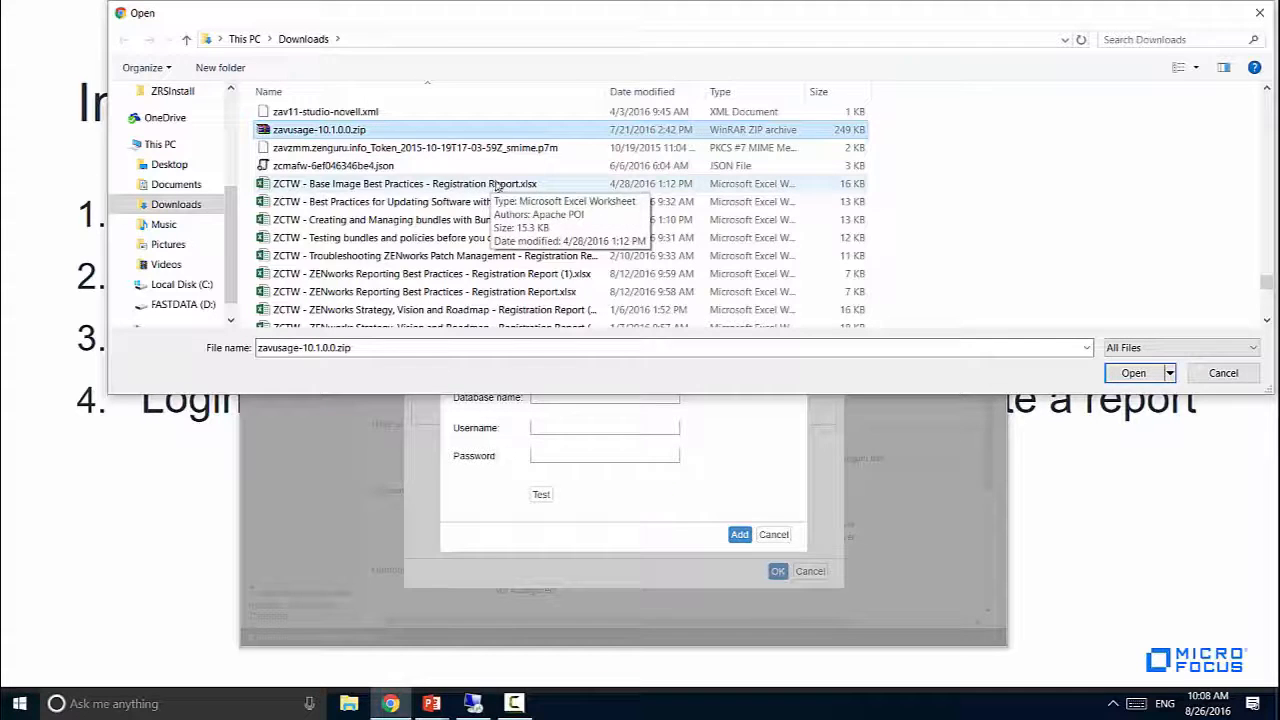
left_click(1133, 376)
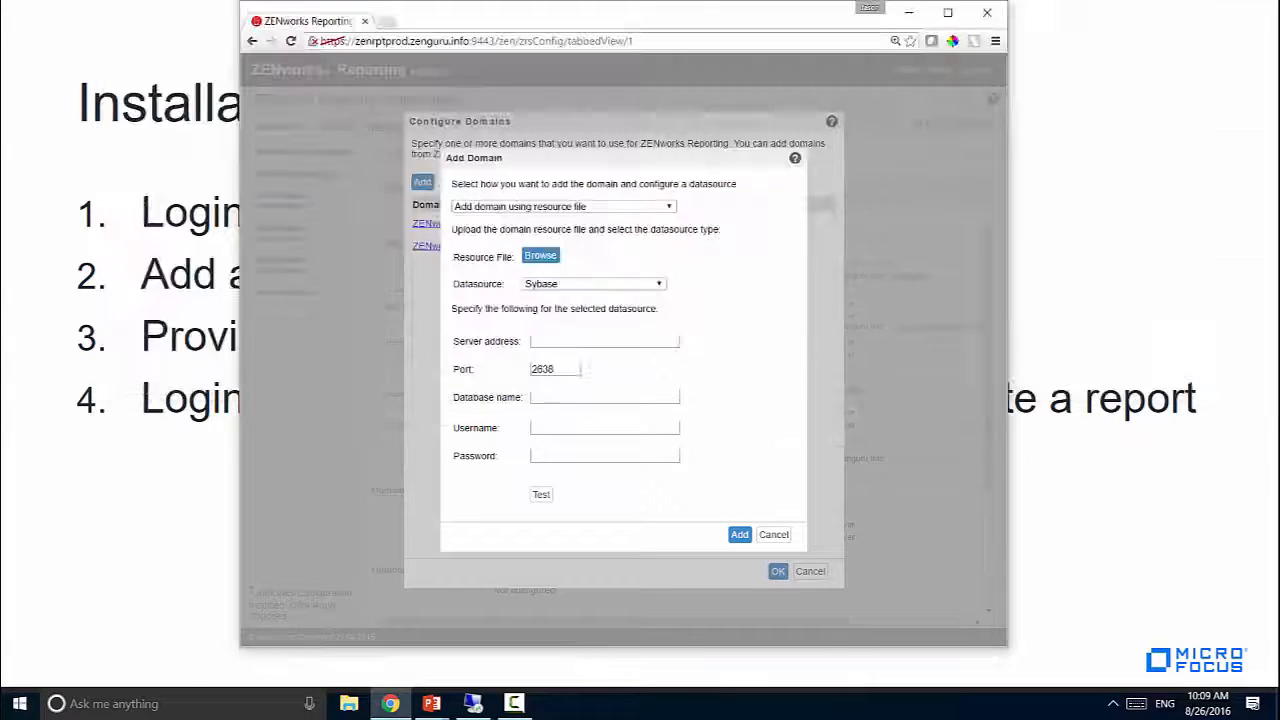
Use Microsoft SQL Server at mssql.activedir.zenguru.info, port 1433, as the datasource
left_click(603, 284)
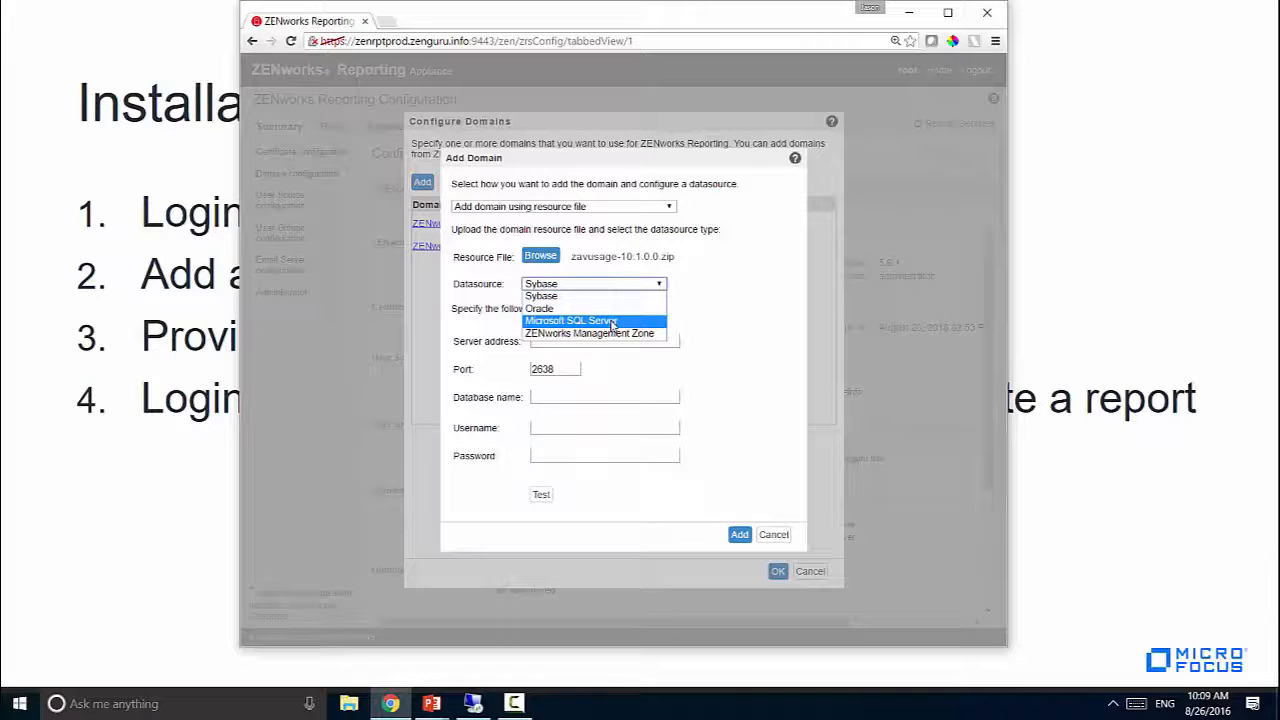
left_click(612, 321)
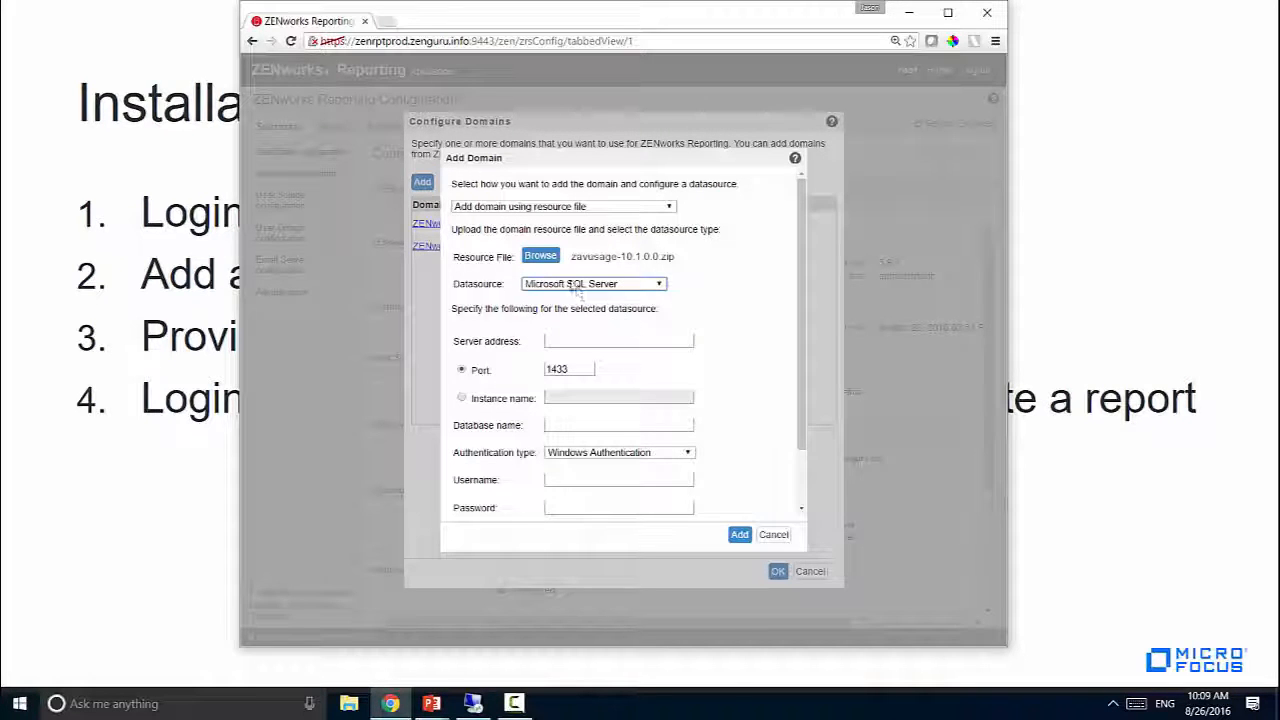
left_click(596, 342)
type("mssq")
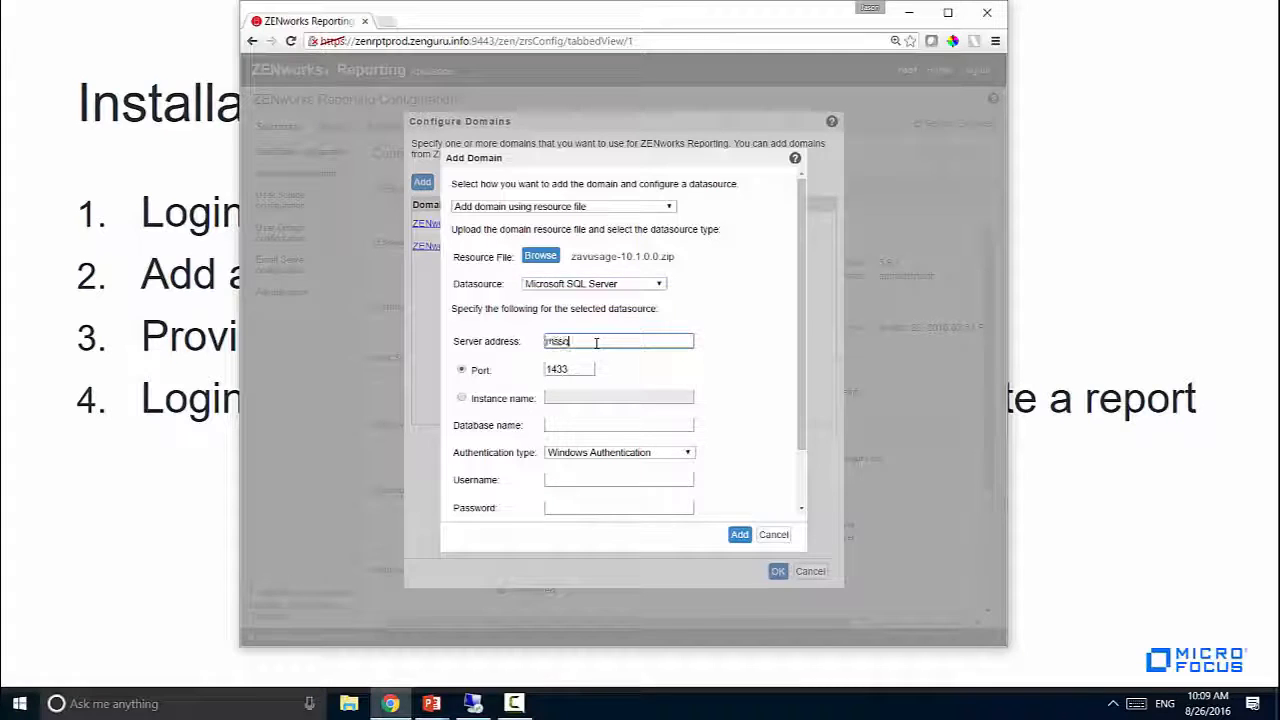
type("l.activedir.zenguru.info")
key("Tab")
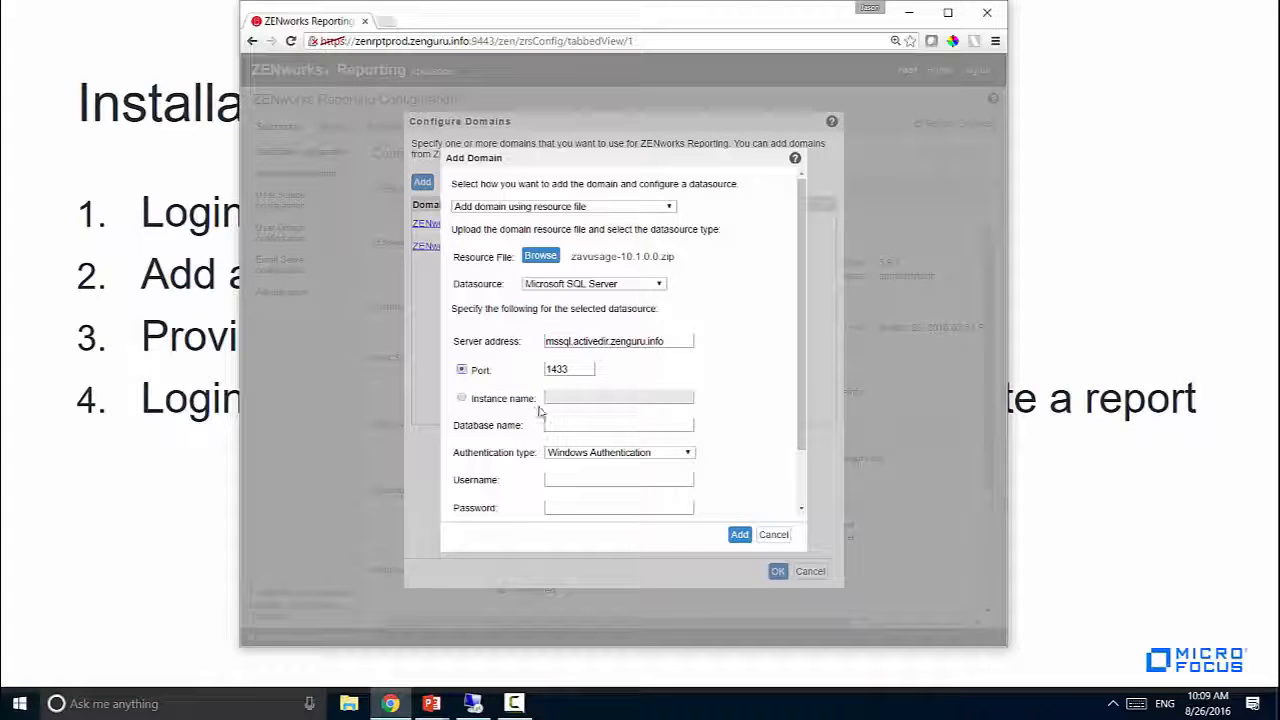
left_click(563, 426)
left_click(563, 426)
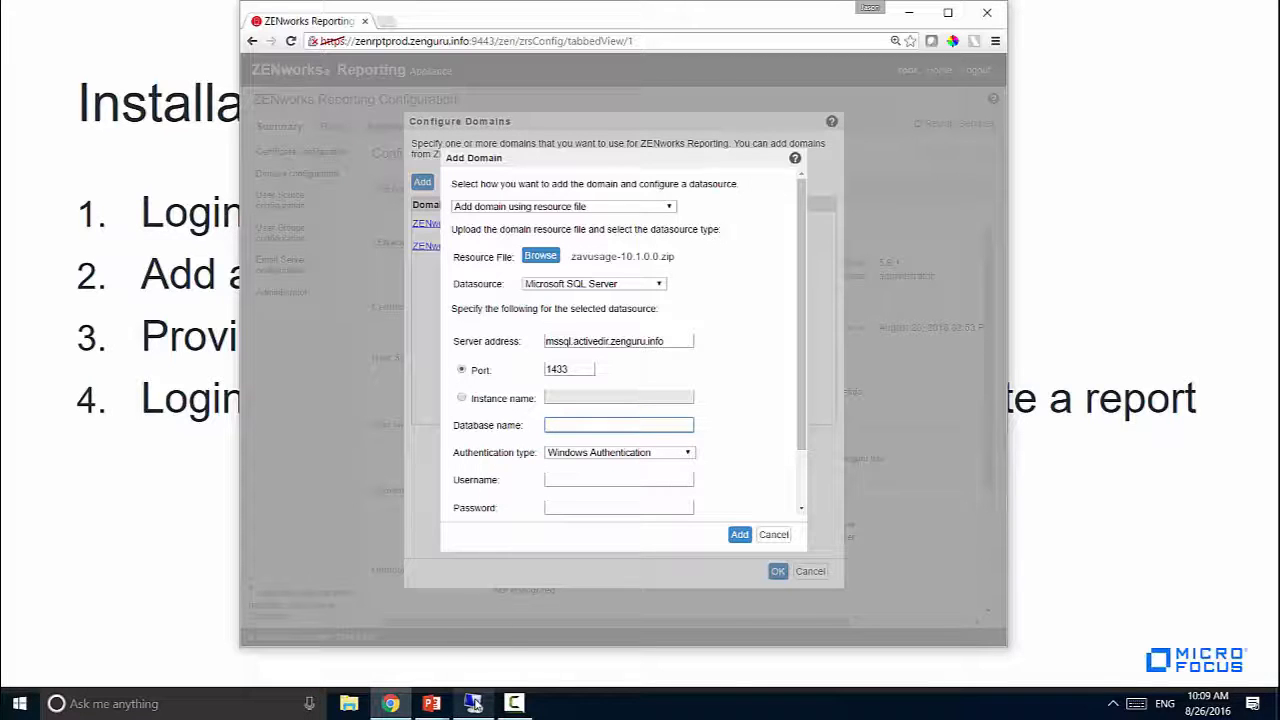
Confirm the zavmgr database name in SQL Server Management Studio over Remote Desktop
left_click(474, 703)
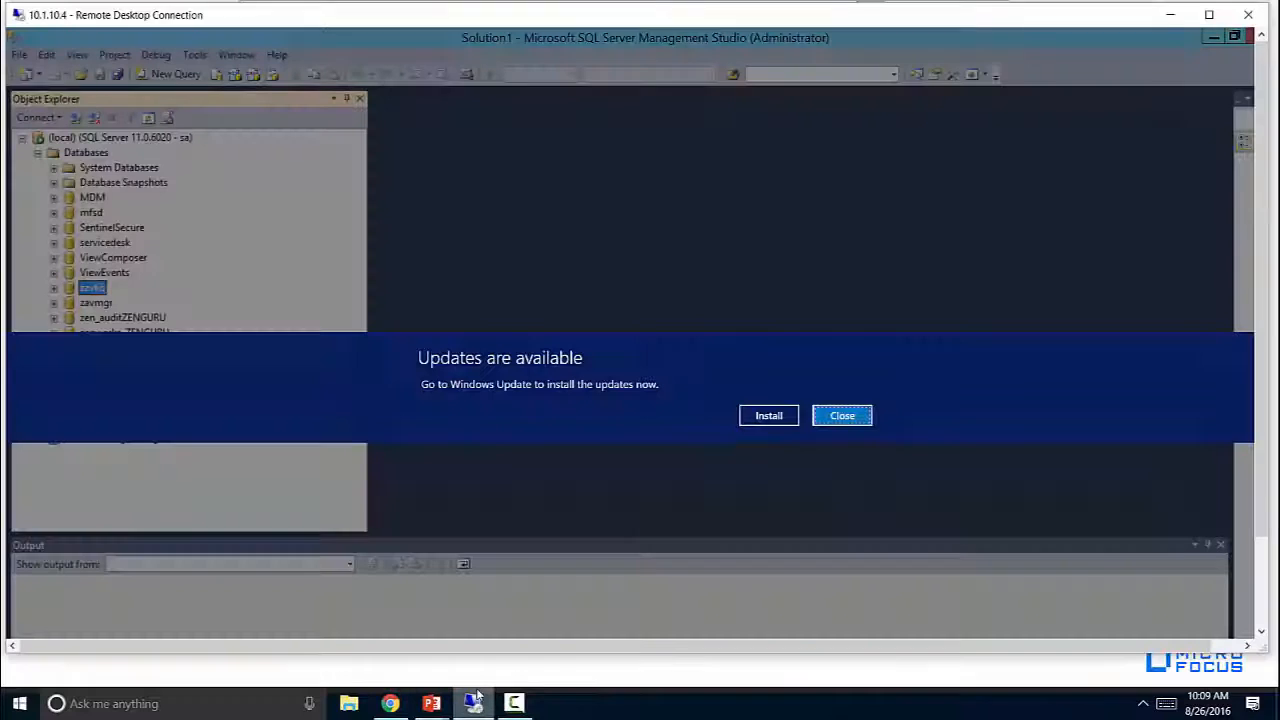
left_click(842, 420)
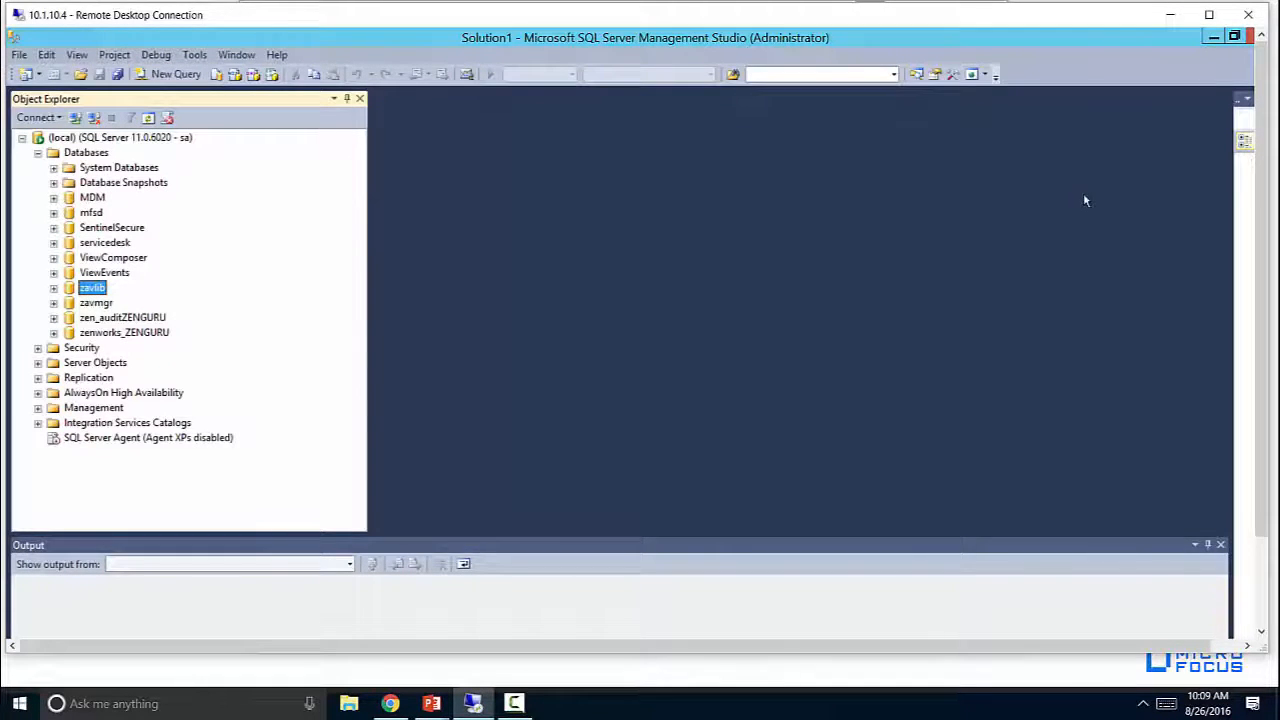
left_click(88, 304)
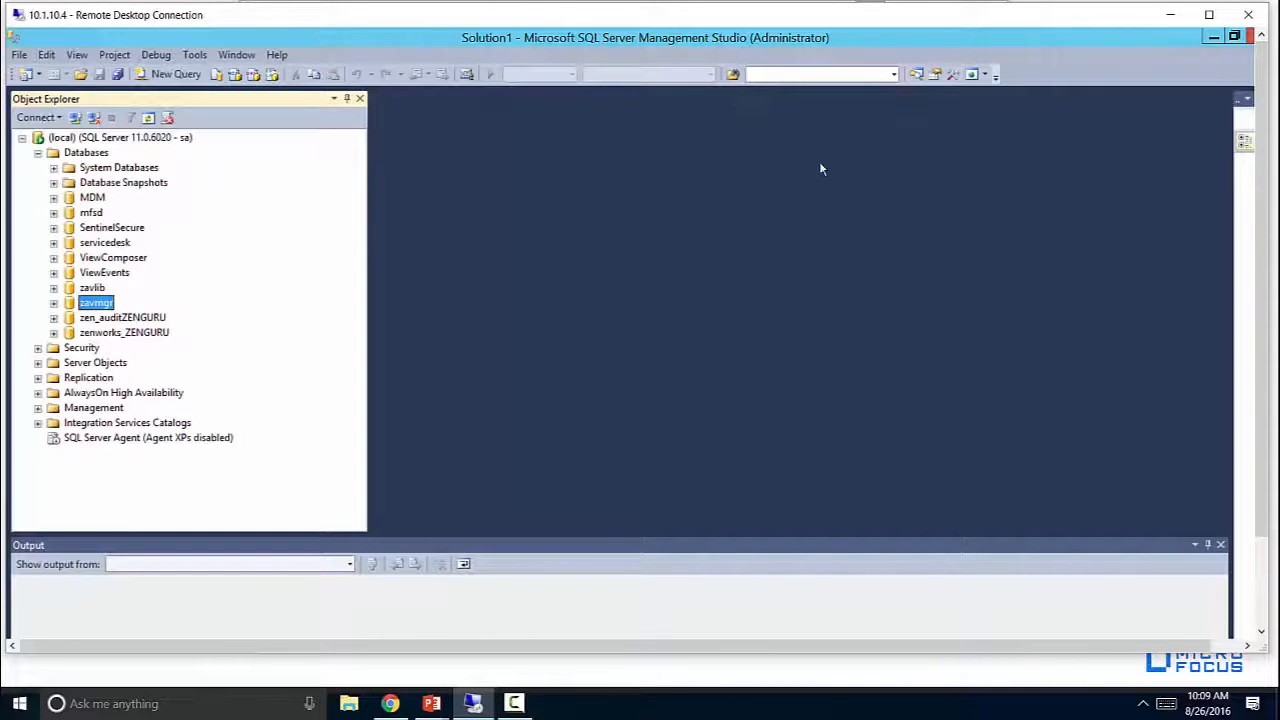
left_click(1170, 14)
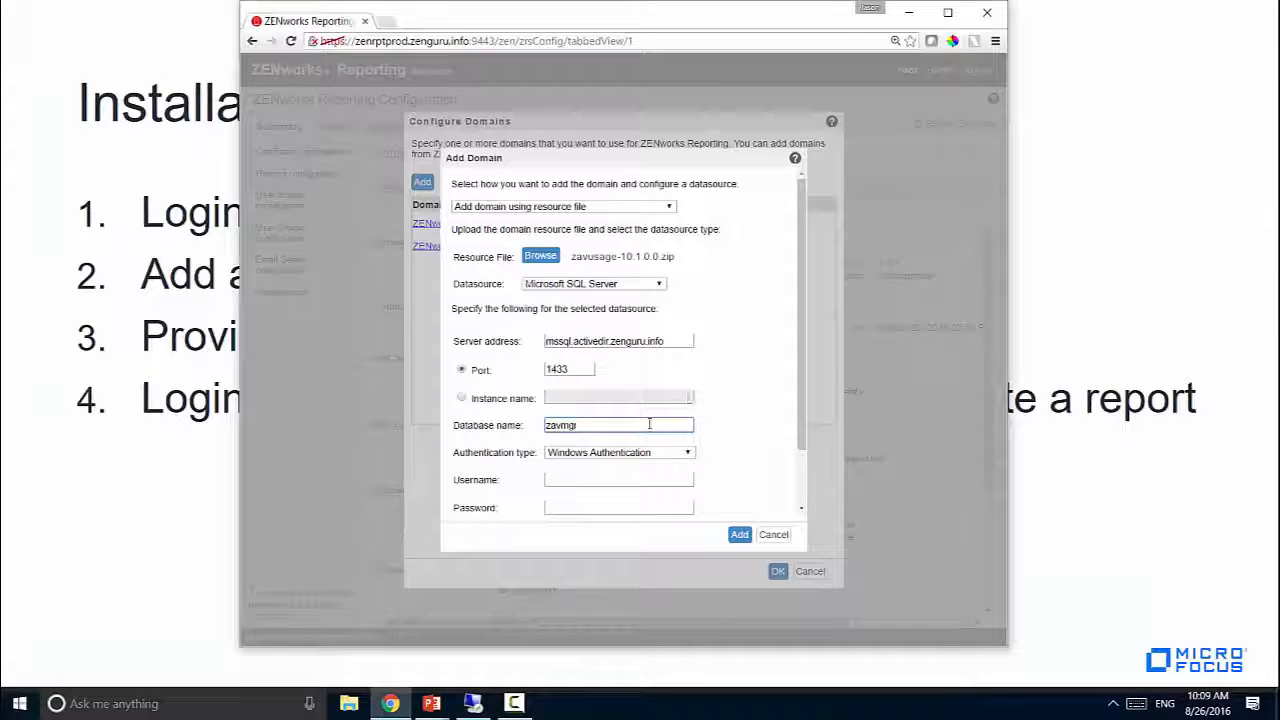
Set SQL Server Authentication with username sa and the account password
left_click(612, 455)
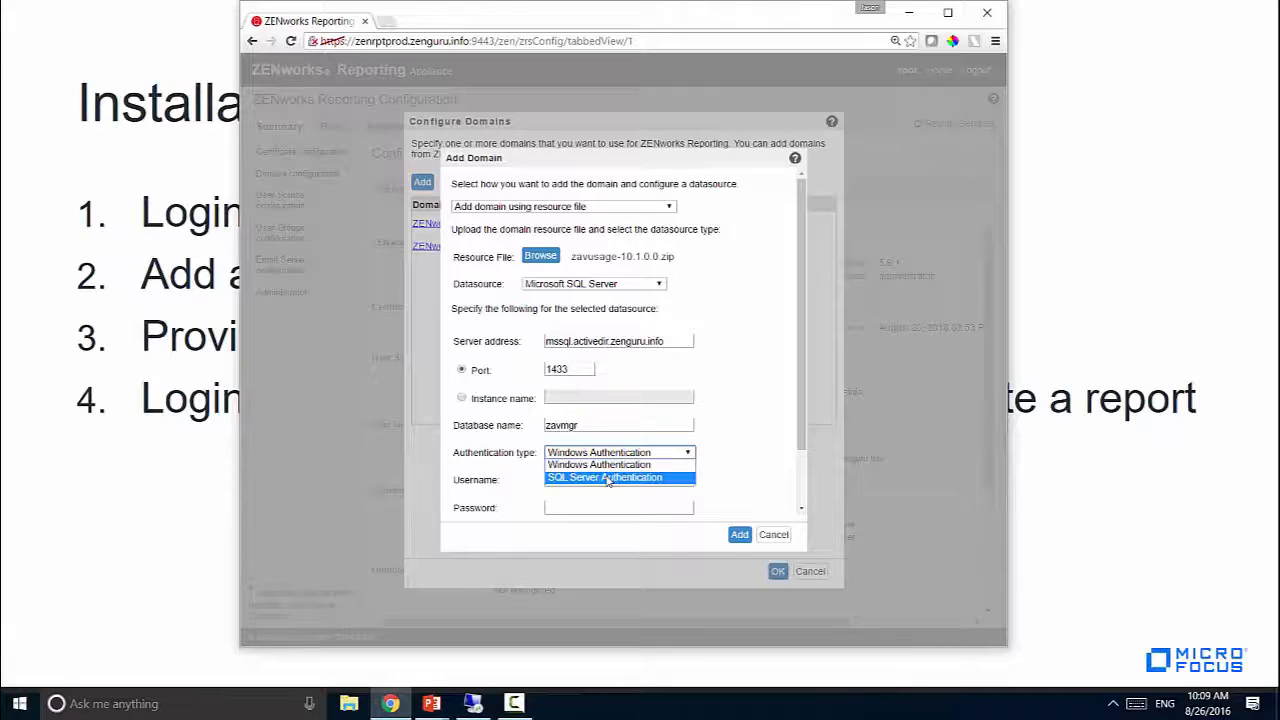
left_click(605, 478)
left_click(602, 480)
type("sa")
key("Tab")
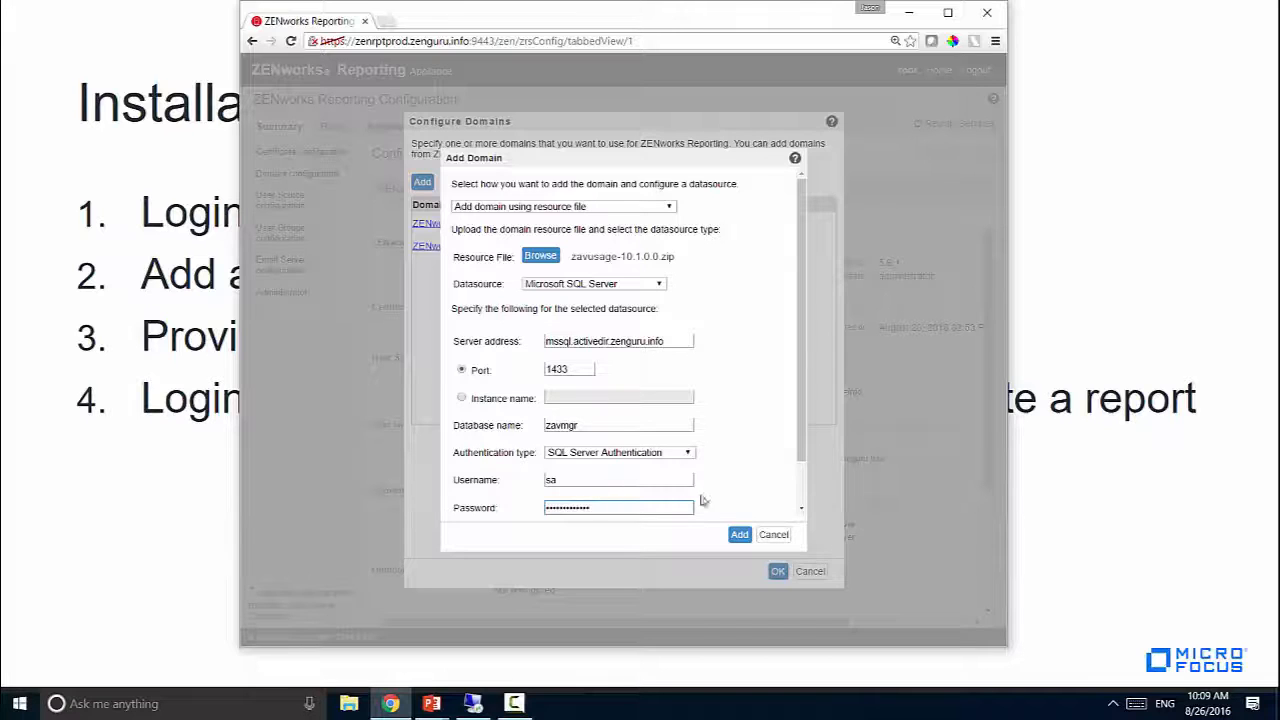
scroll(797, 481, "down", 2)
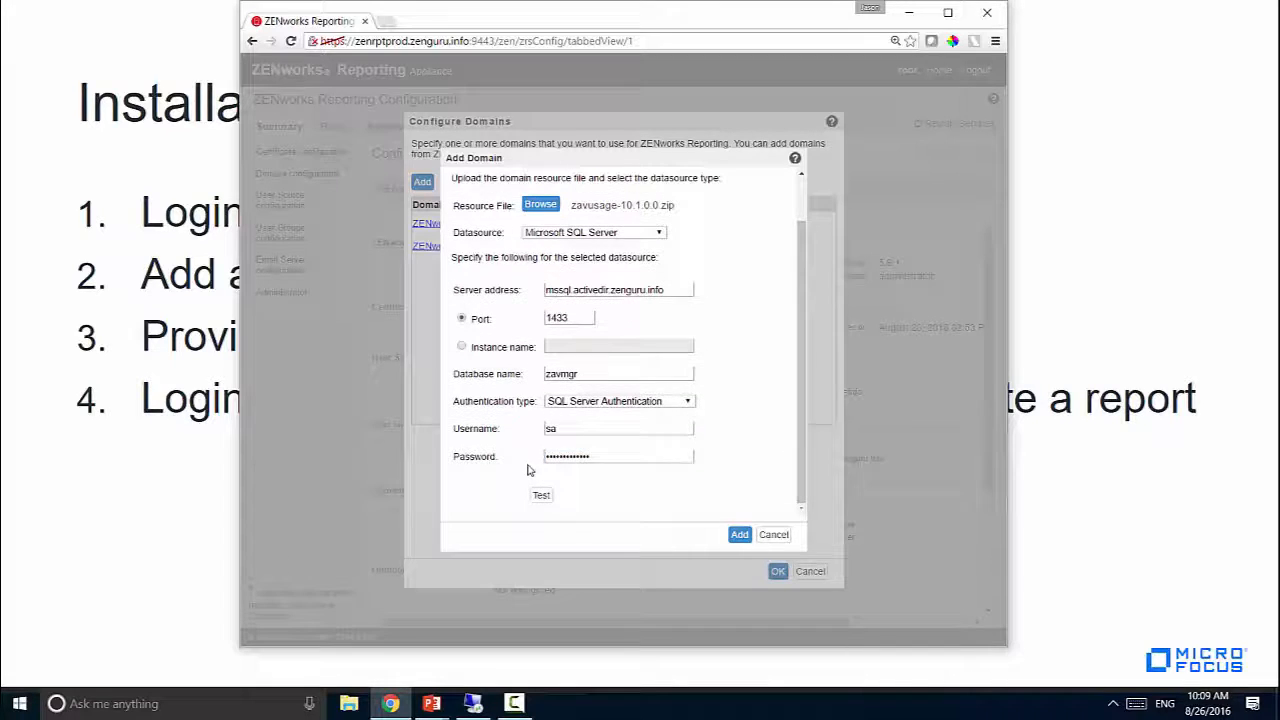
Test the connection, add the ZAV Server Usage domain, and confirm the domain list
left_click(541, 495)
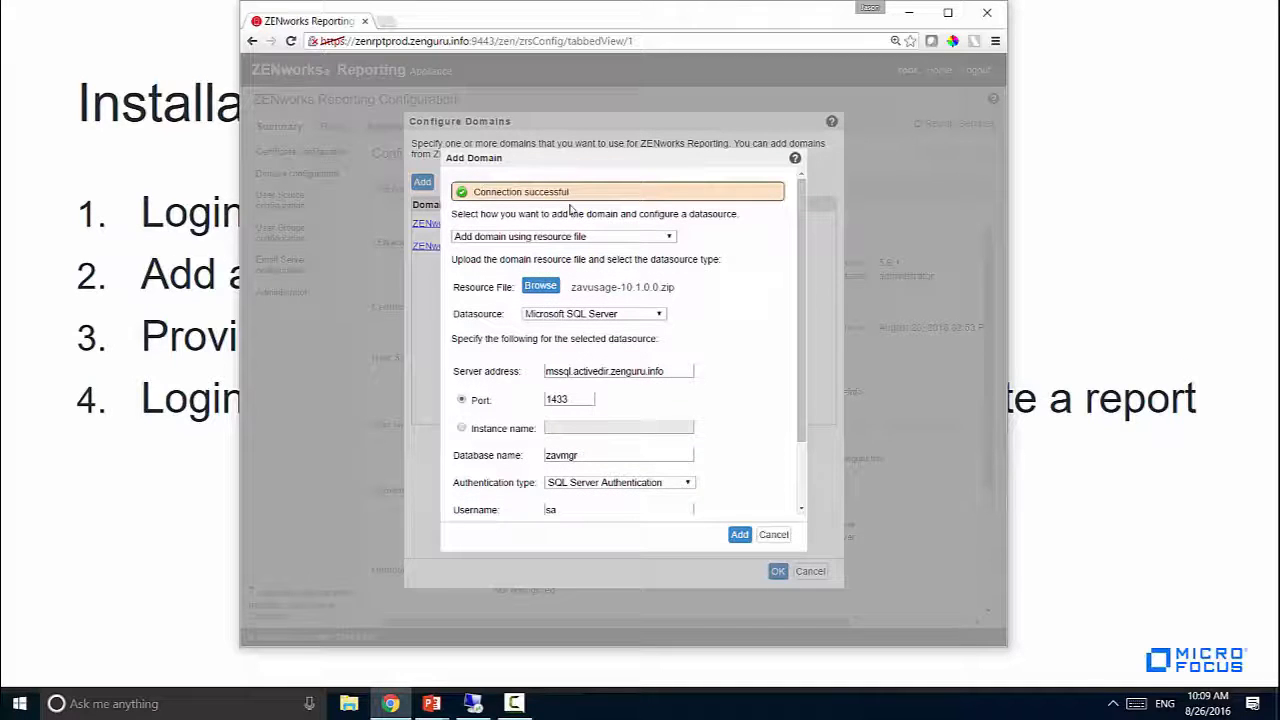
left_click(739, 535)
left_click(778, 573)
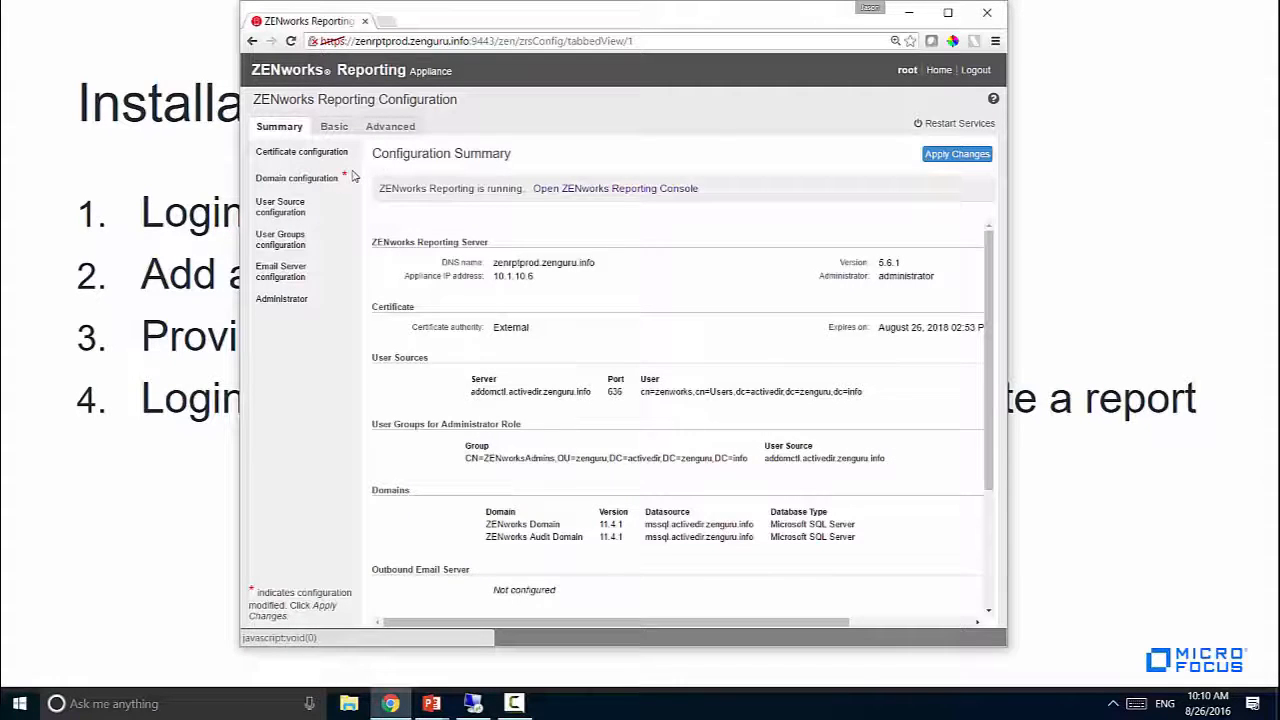
Verify the domain list, then apply the pending configuration changes through to 100%
left_click(350, 176)
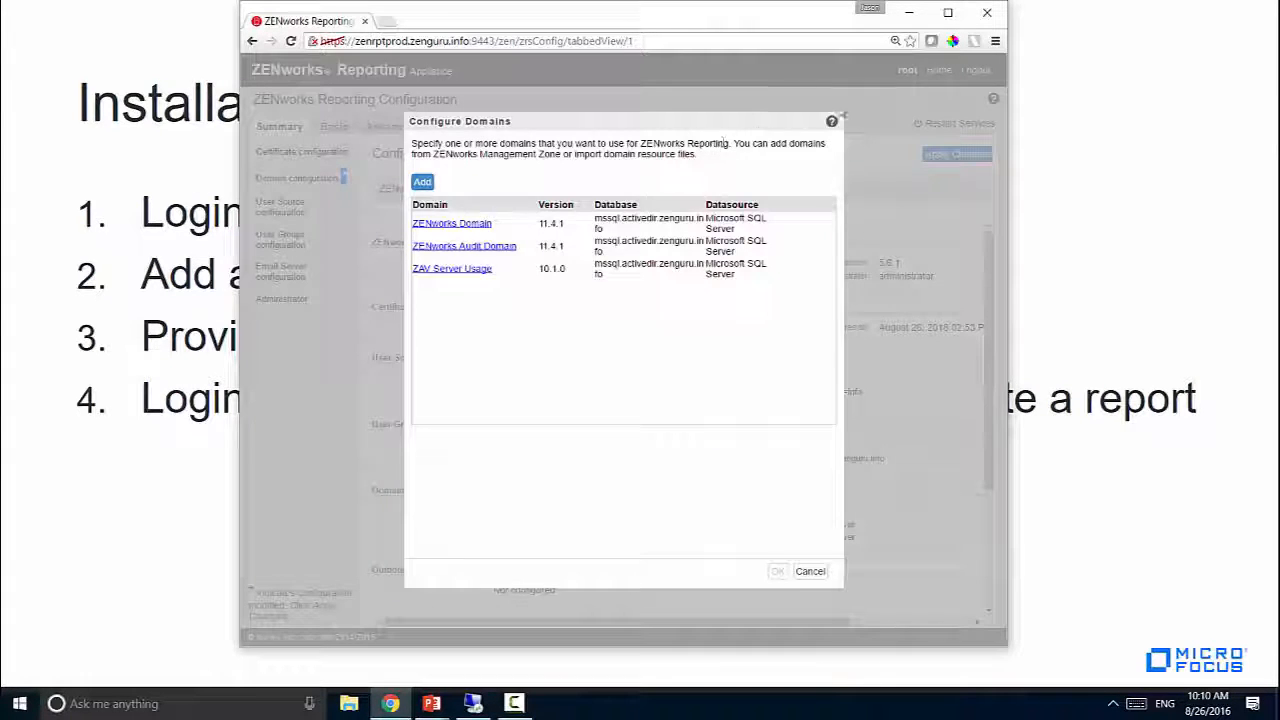
left_click(810, 571)
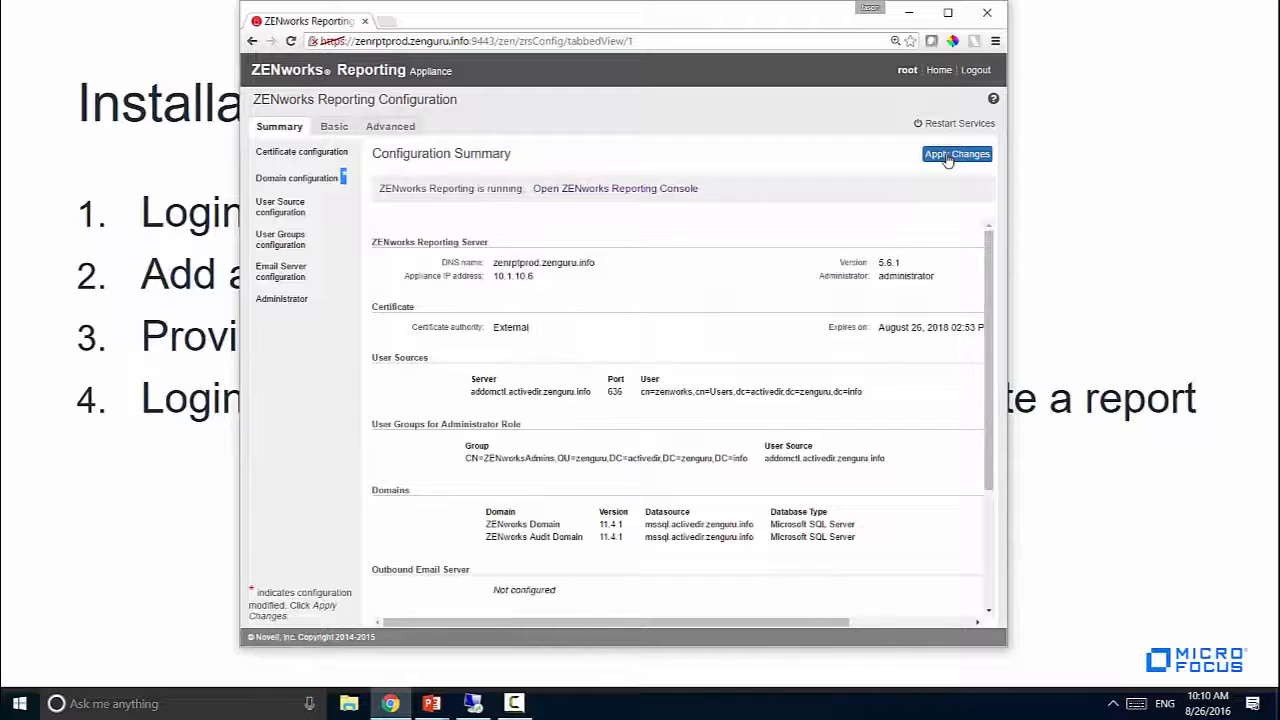
left_click(957, 158)
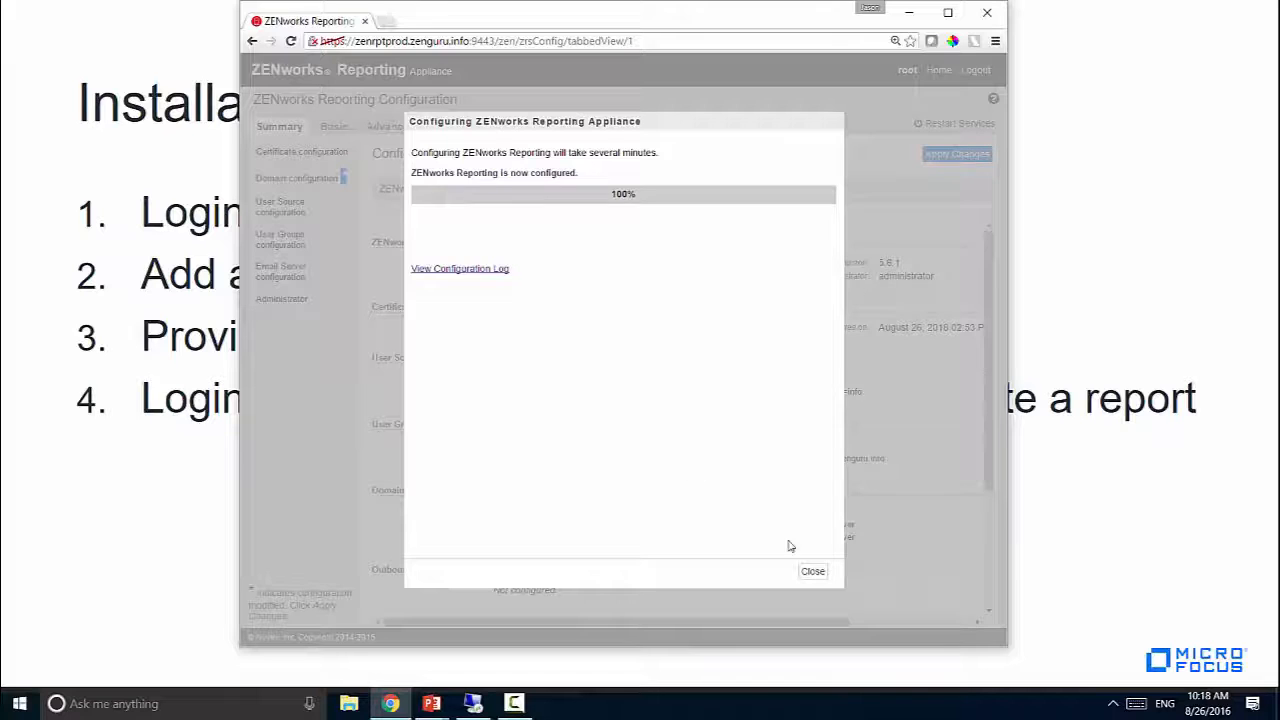
left_click(813, 572)
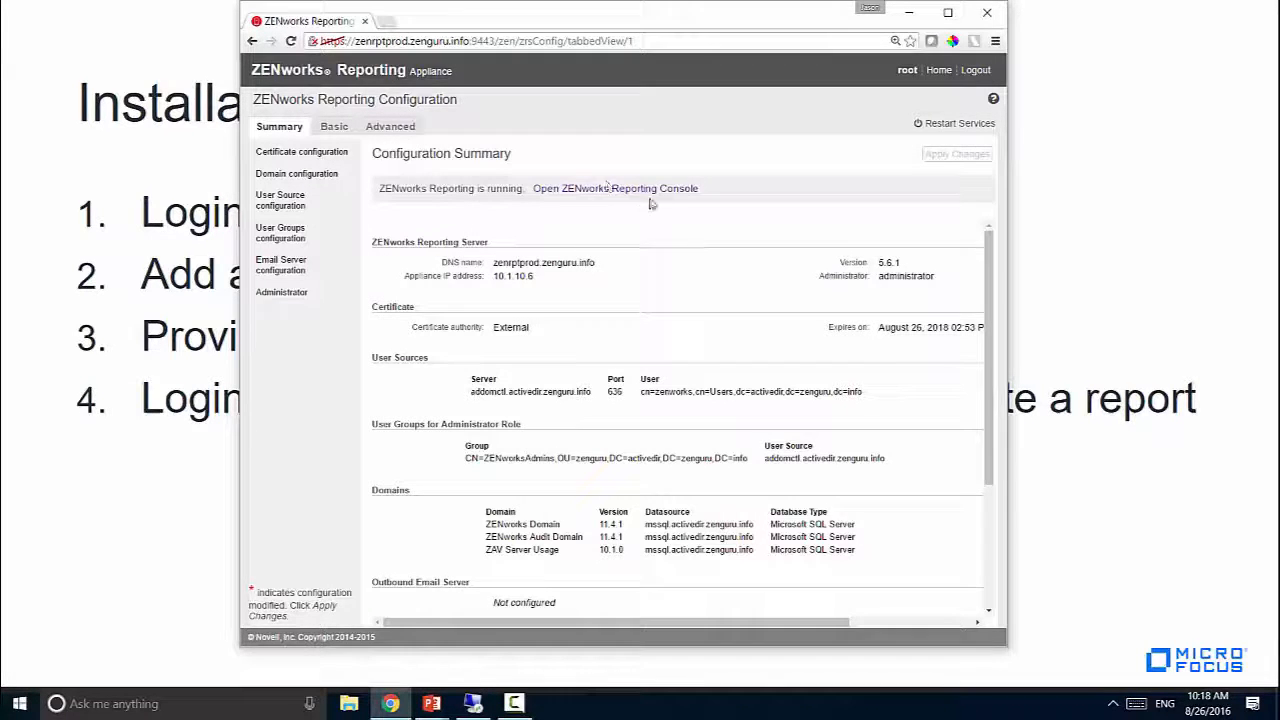
Open the ZENworks Reporting console in a new tab and sign in with the user ID and password
left_click(645, 190)
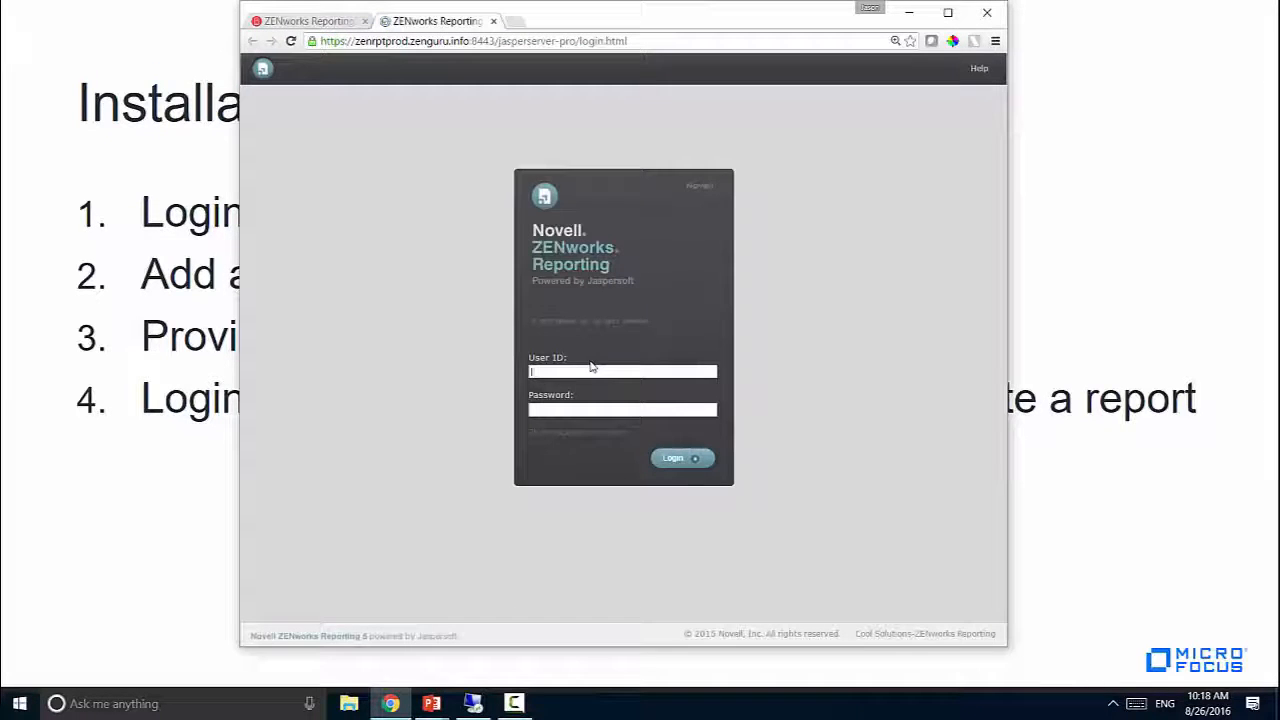
key("Tab")
type("••••••")
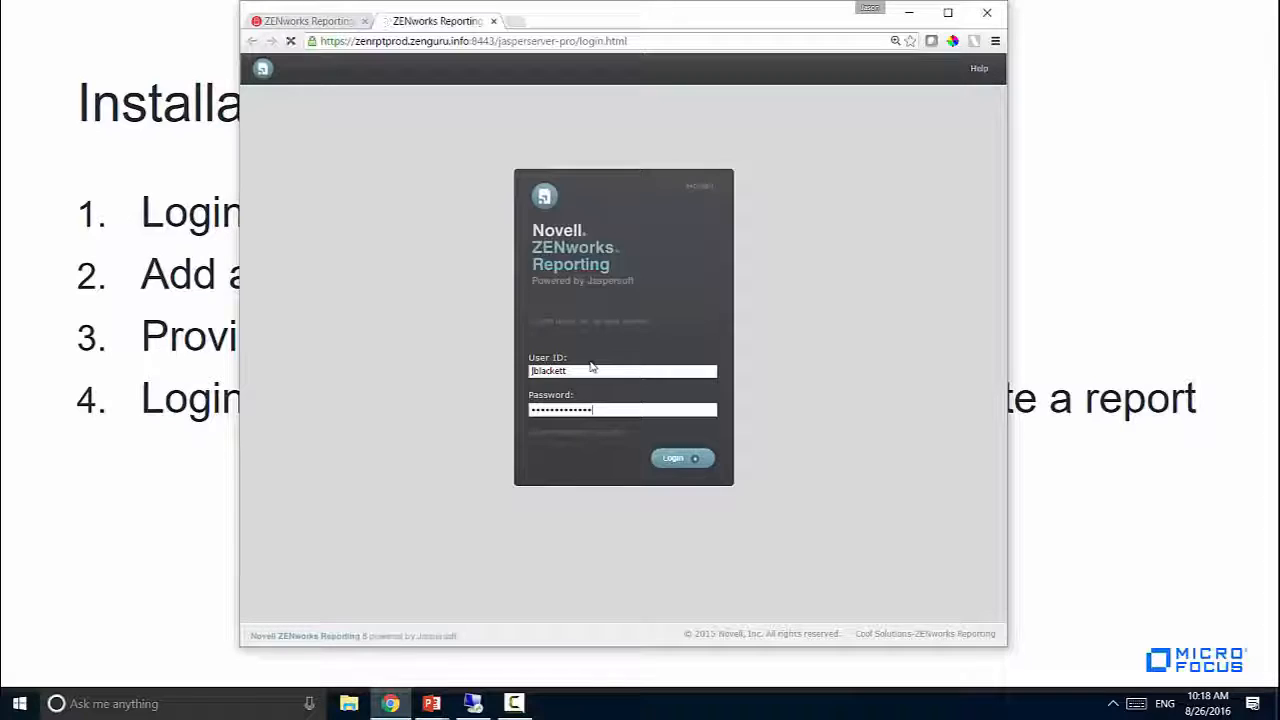
key("Return")
left_click(410, 68)
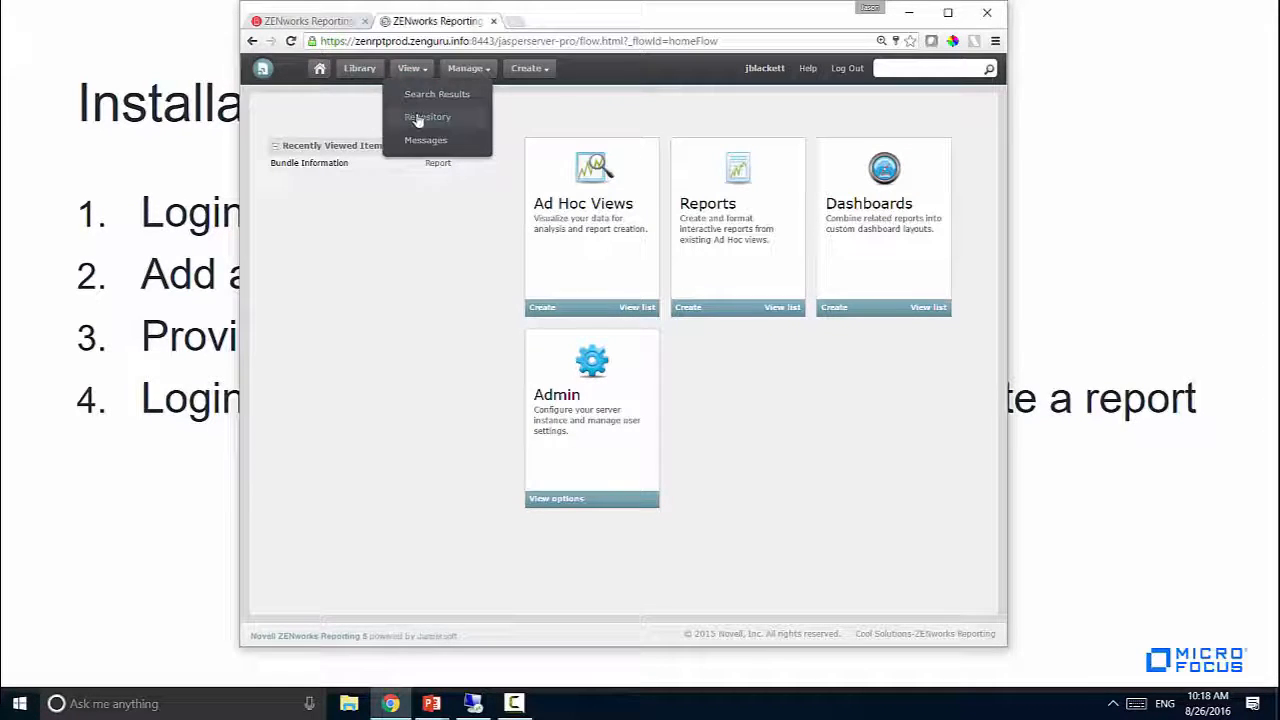
In the repository, check Organization's Domains for ZAV Server Usage and its Data Sources
left_click(415, 118)
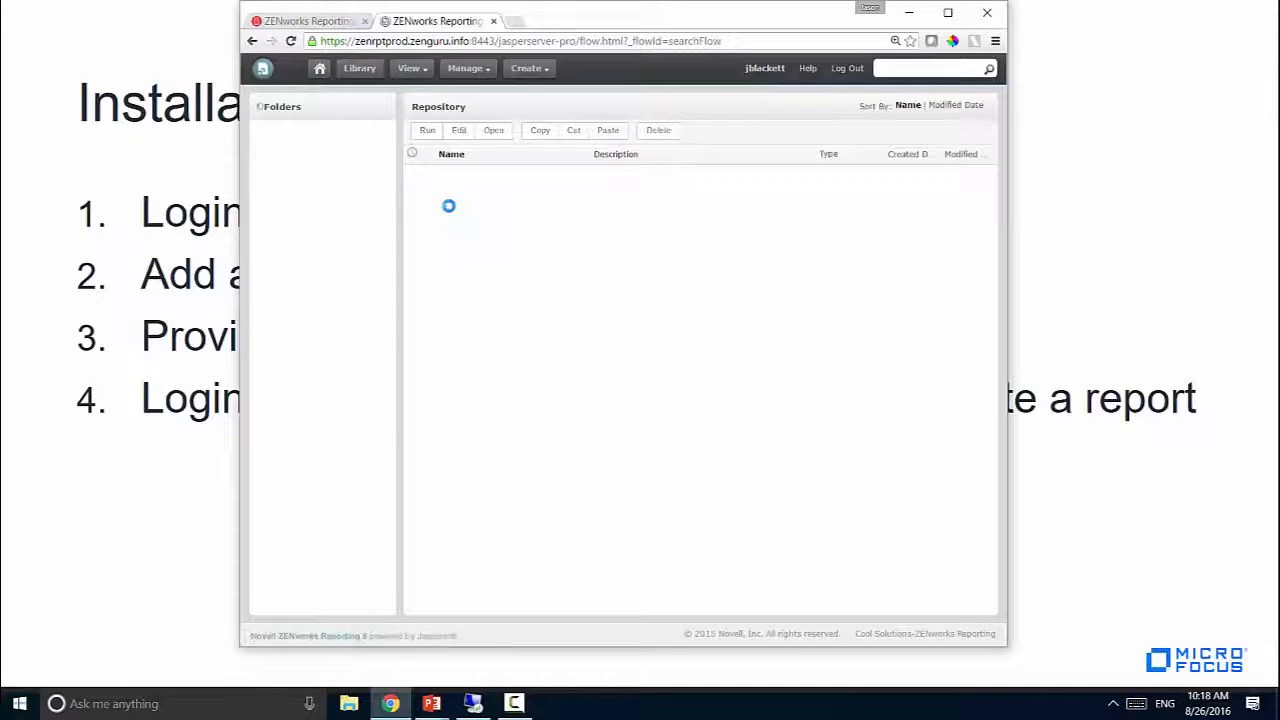
left_click(257, 132)
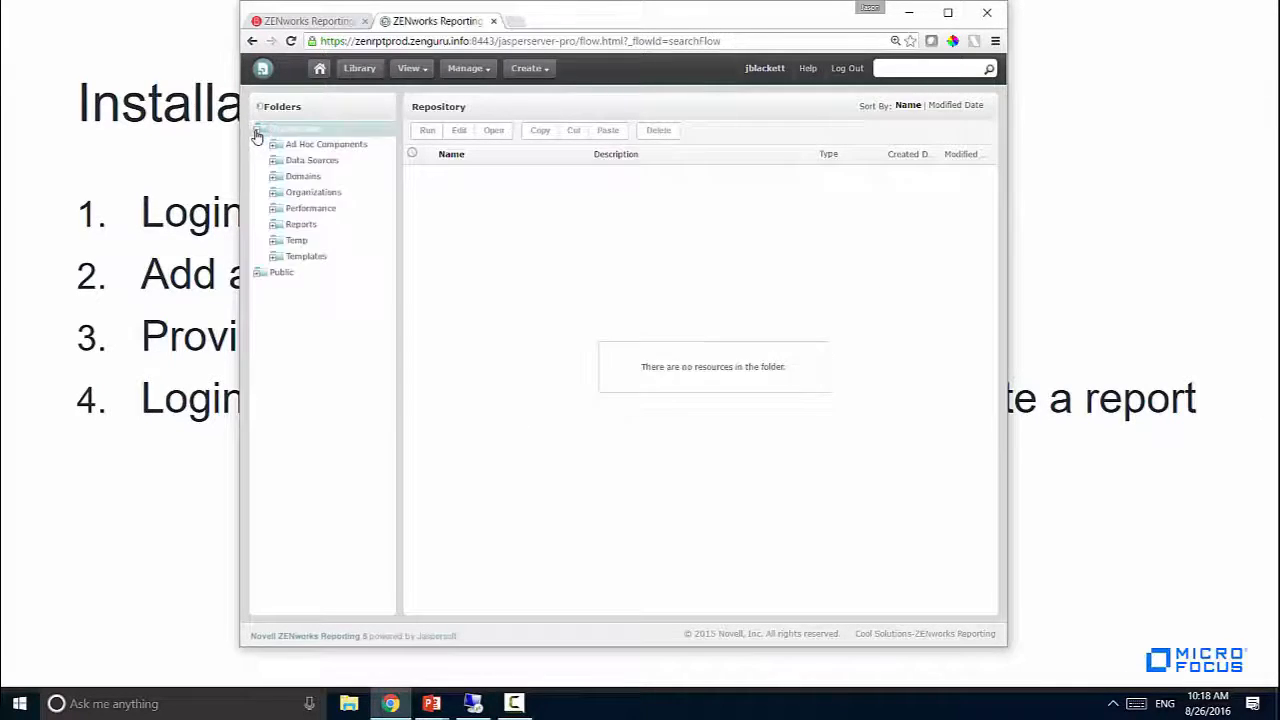
left_click(284, 178)
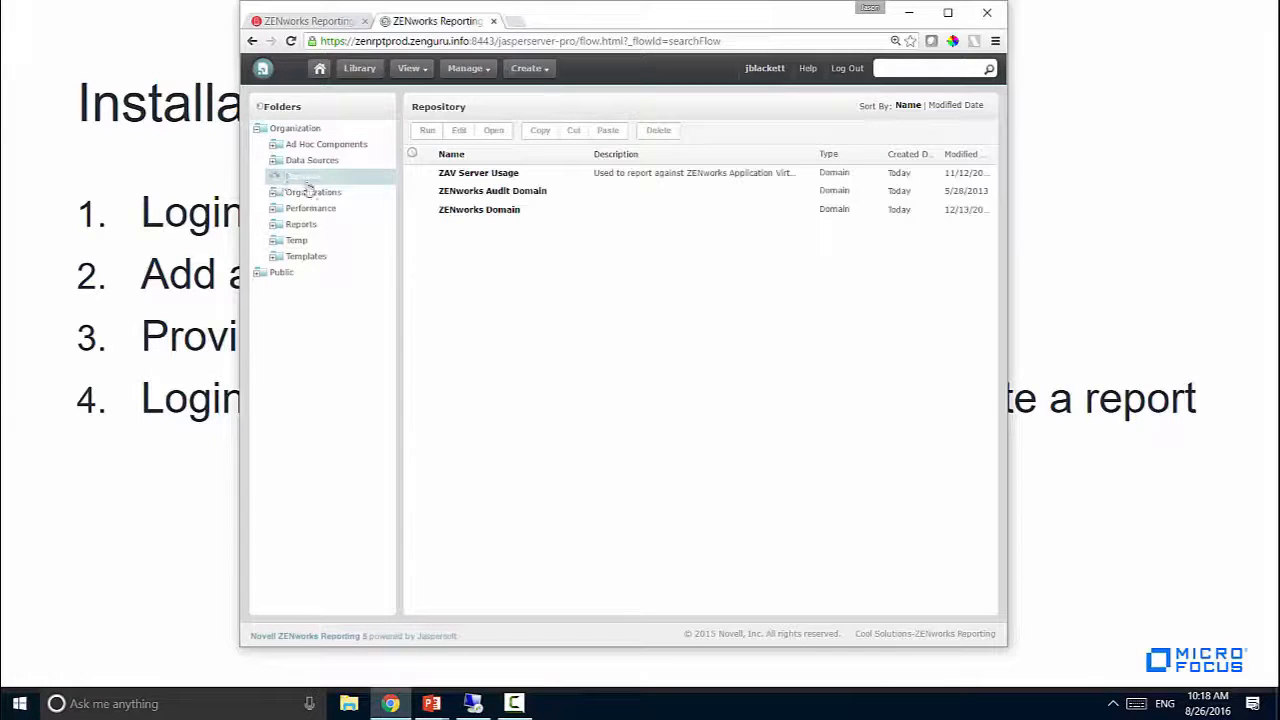
left_click(418, 177)
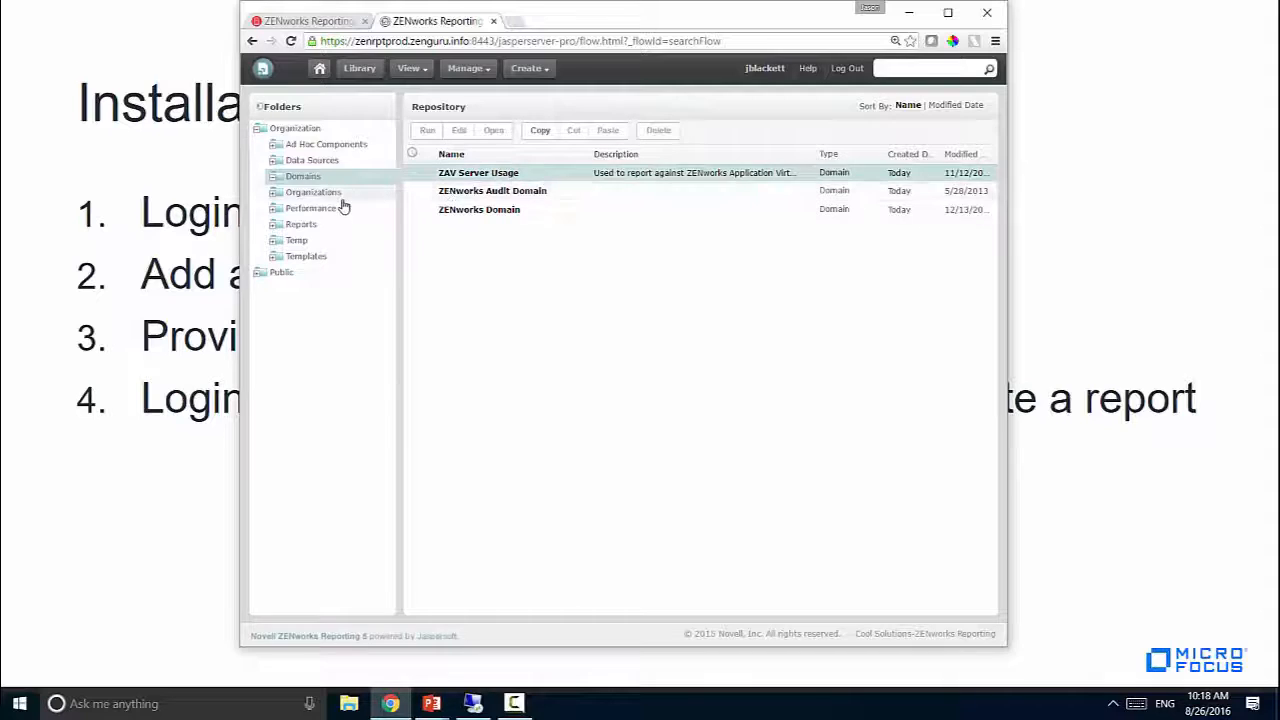
left_click(318, 162)
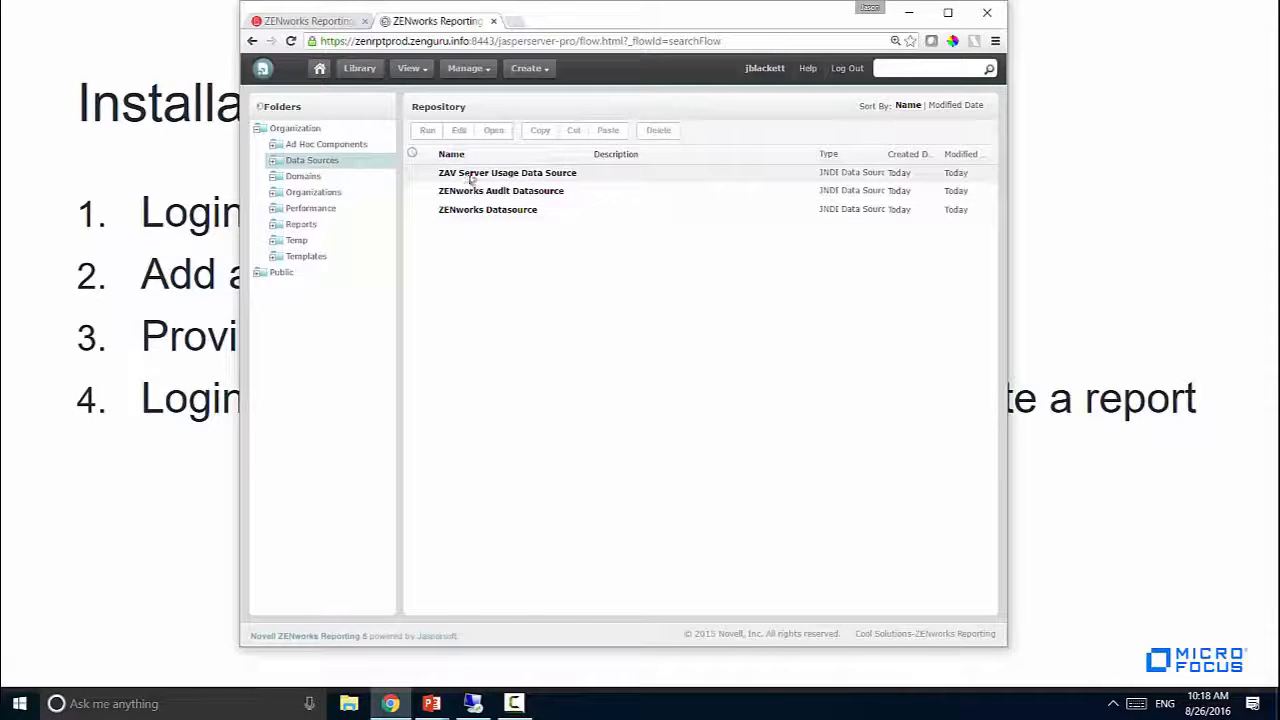
Open the first ad hoc view in ZENworks Application Virtualization Server > Predefined Reports > Usage
left_click(274, 226)
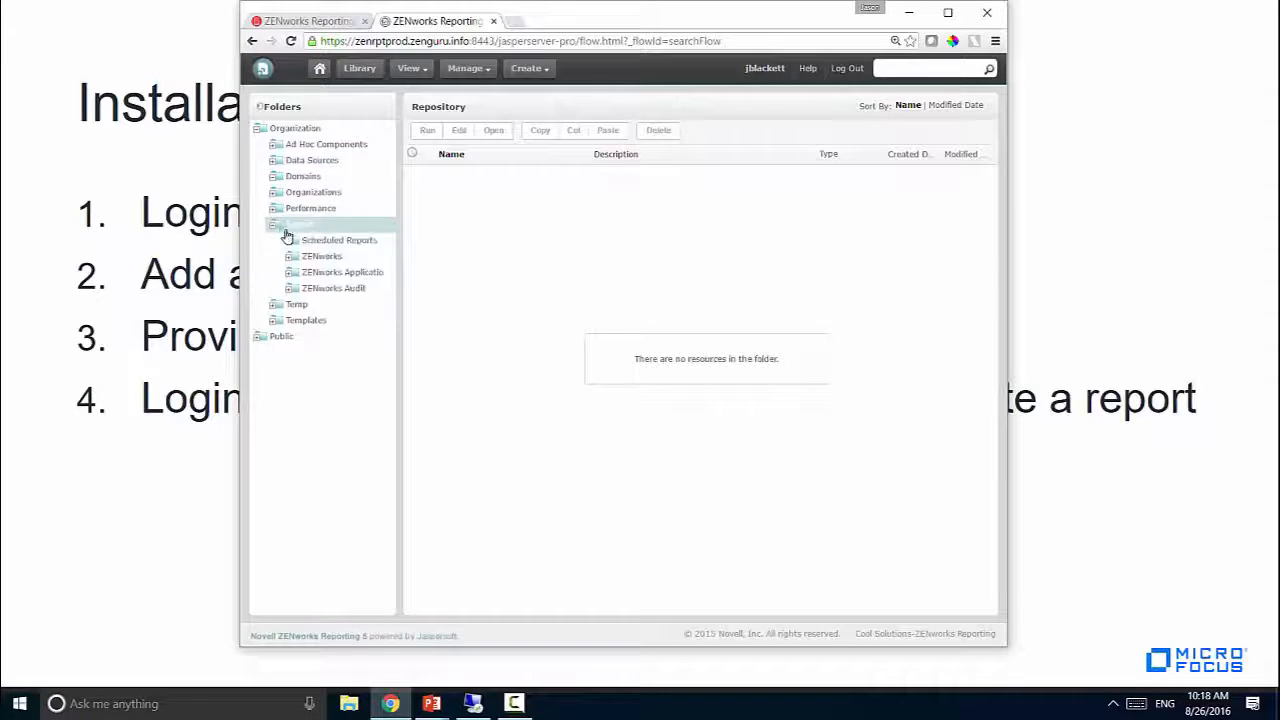
left_click_drag(401, 272, 490, 283)
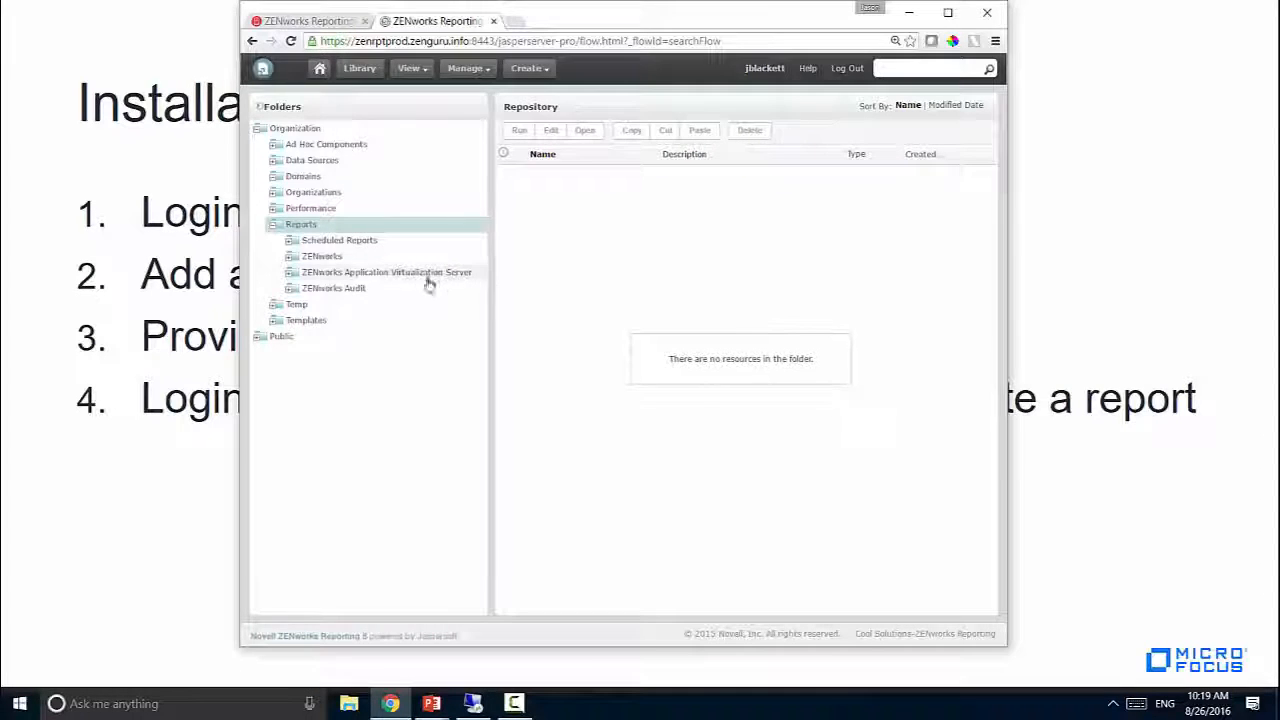
left_click(298, 278)
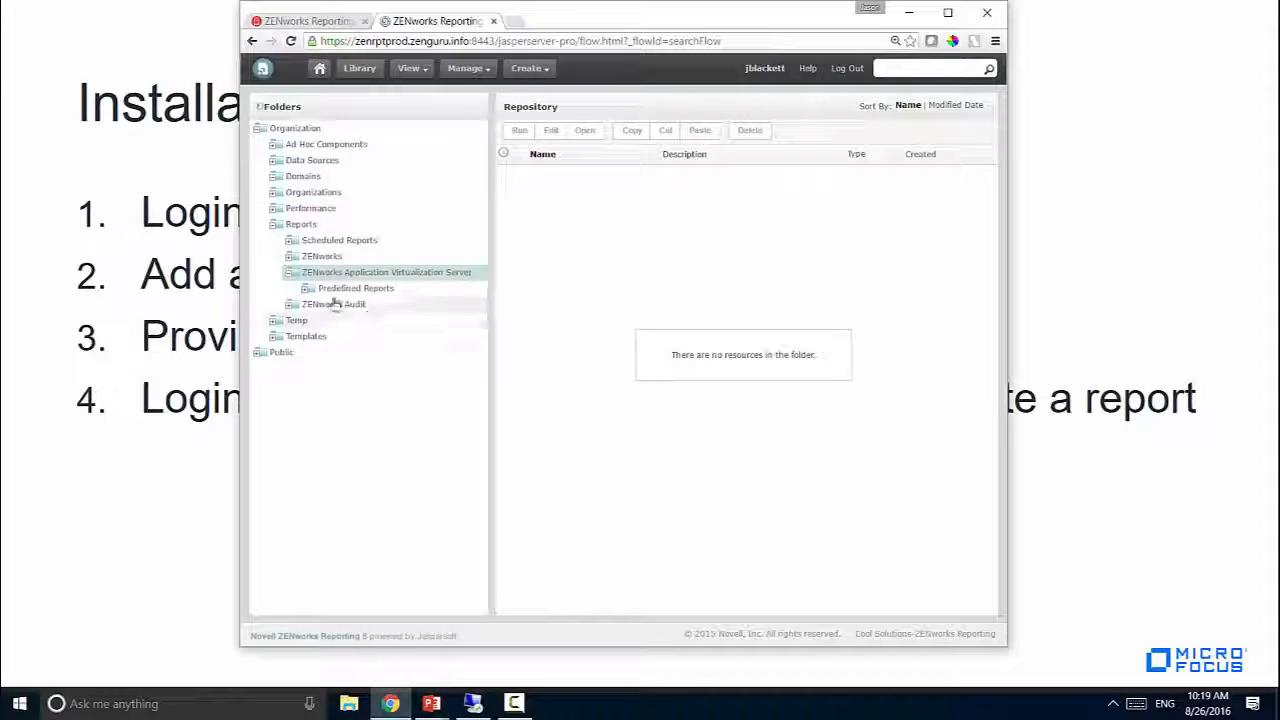
left_click(306, 289)
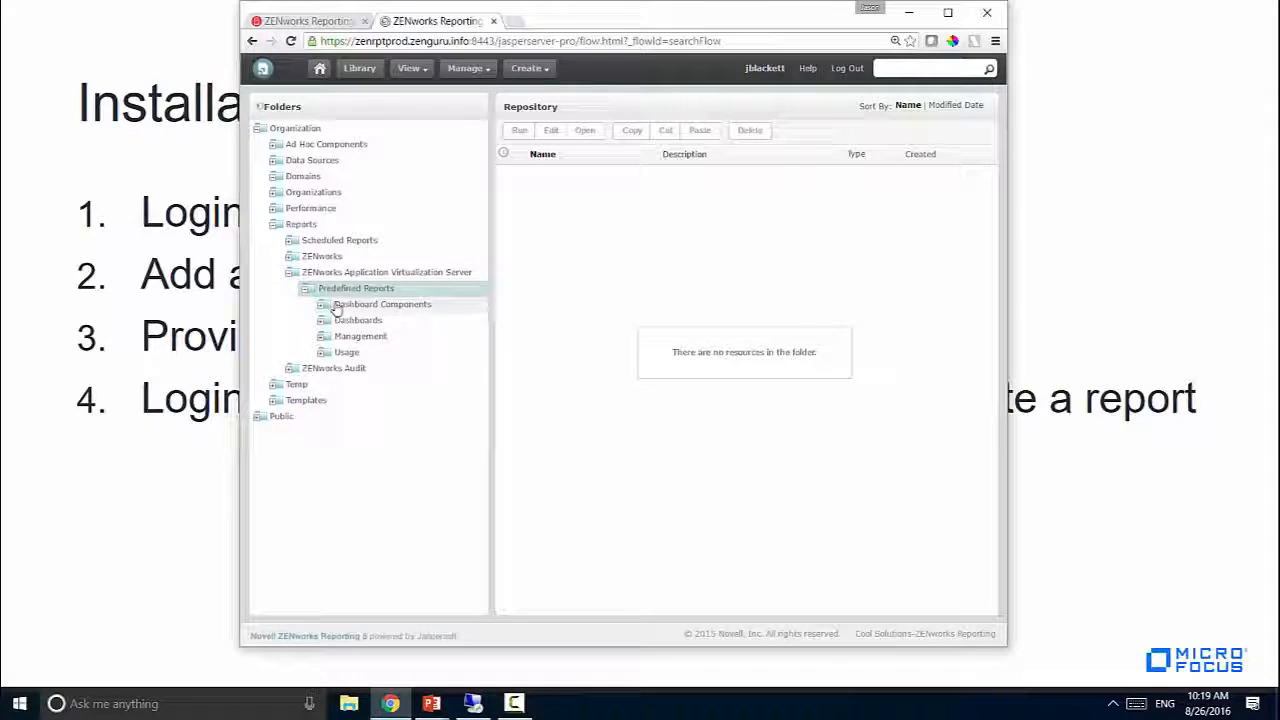
left_click(328, 354)
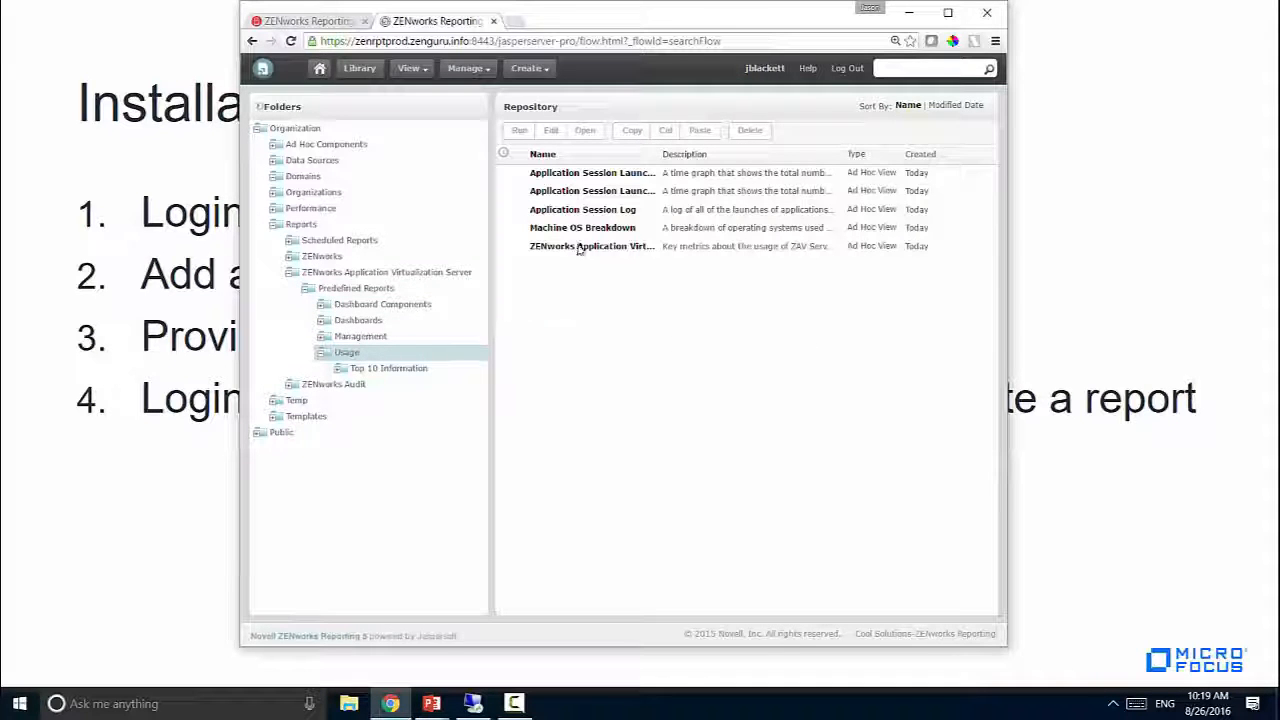
left_click(614, 175)
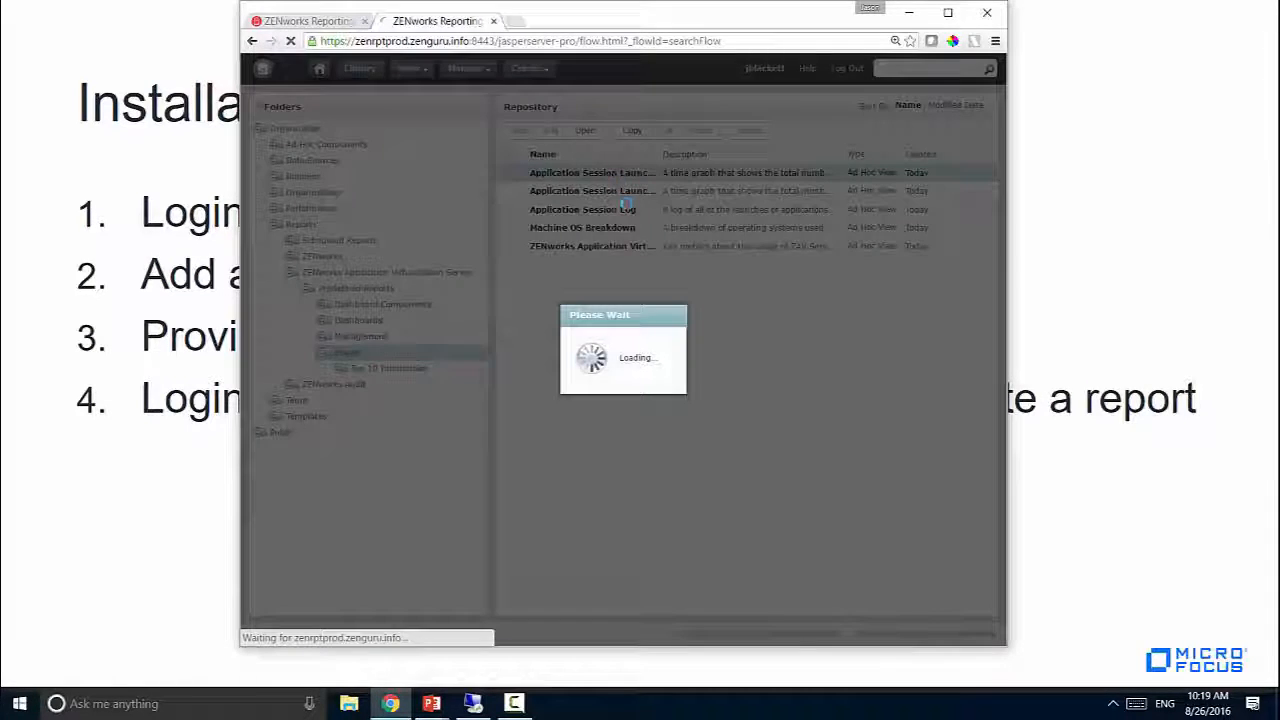